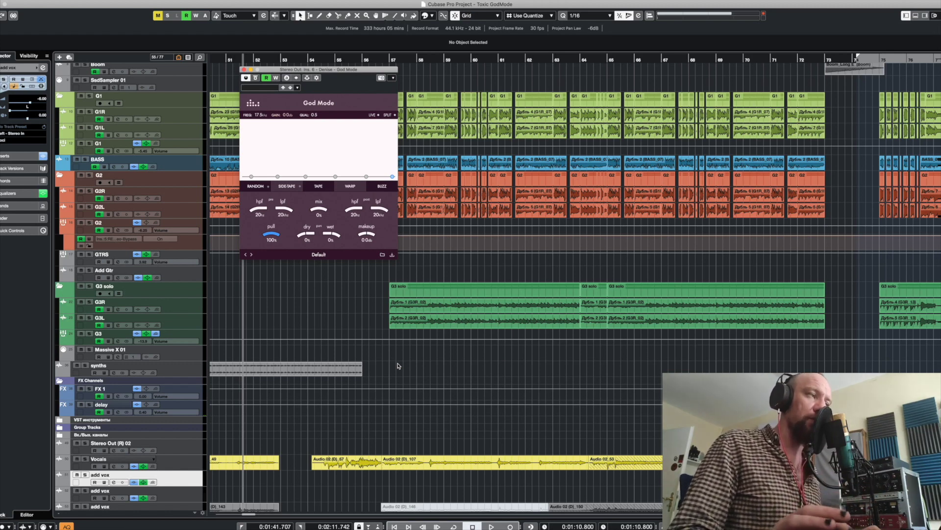
- Audition the song with God Mode at its default settings and load the plugin's Low End preset
key(space)
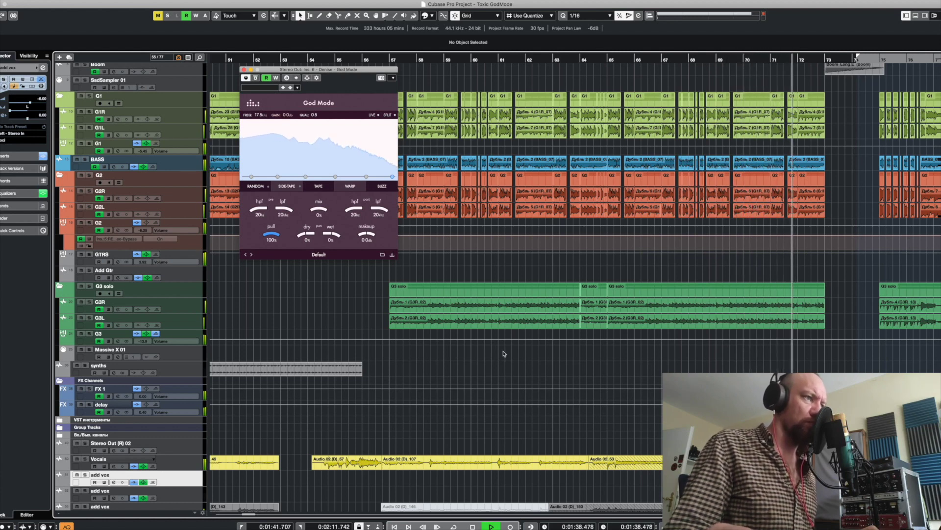
key(space)
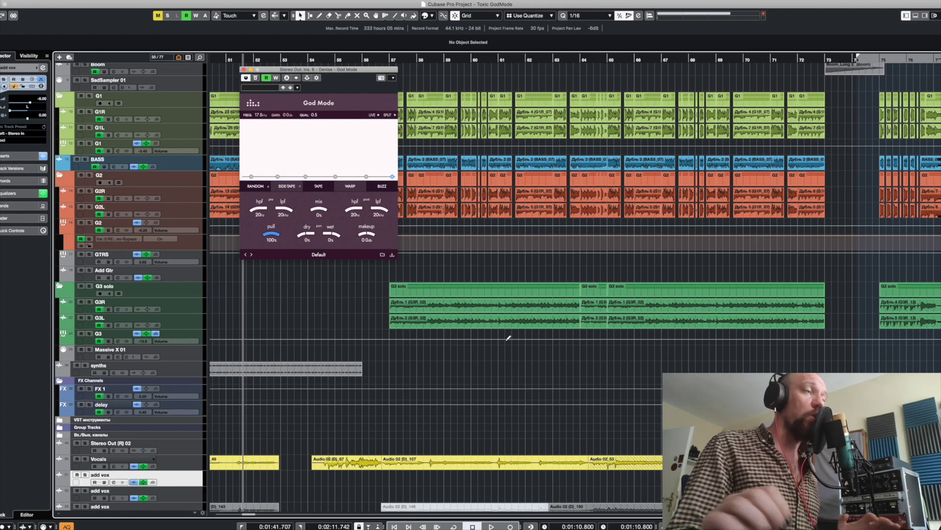
drag(361, 73, 672, 171)
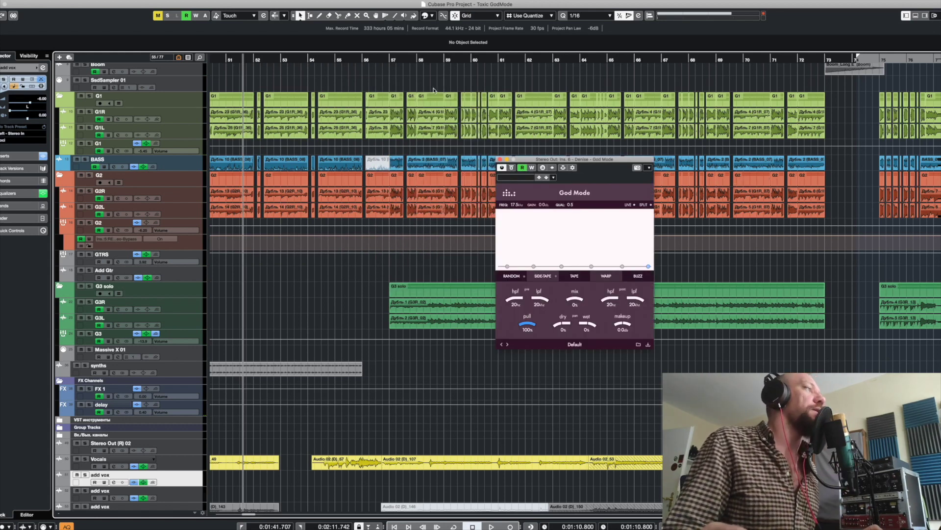
click(638, 344)
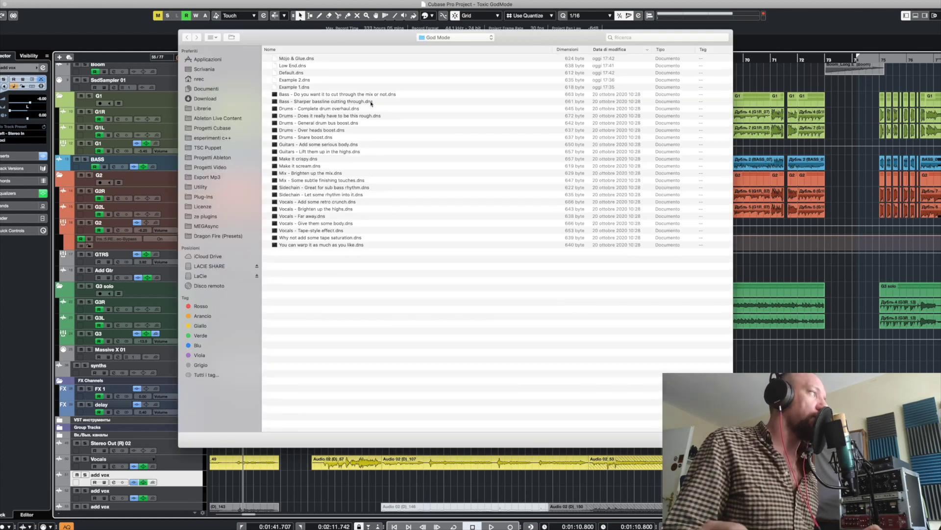
double_click(297, 73)
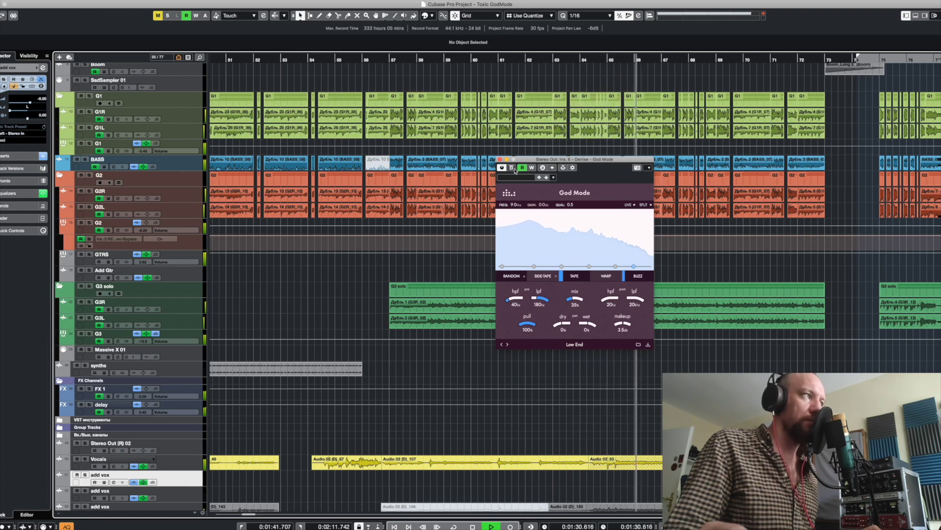
- Compare the song with God Mode bypassed and active during playback
key(space)
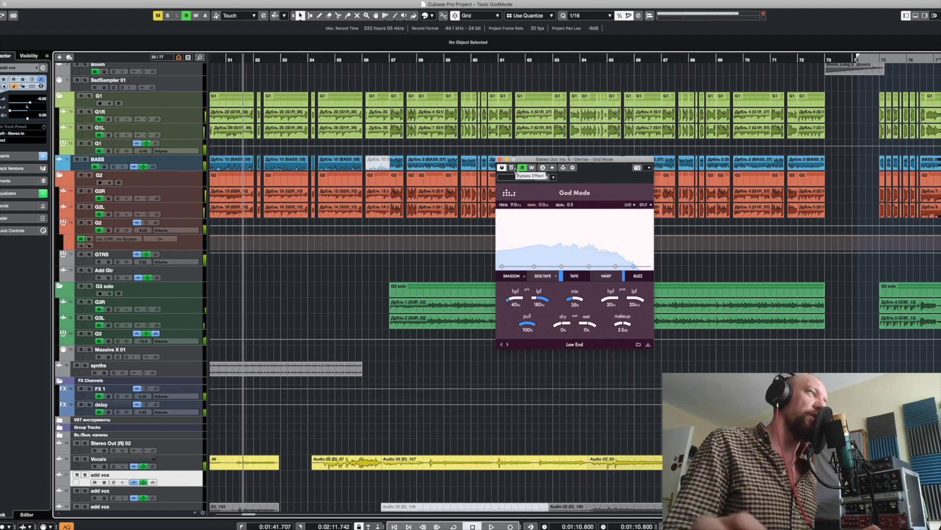
click(513, 168)
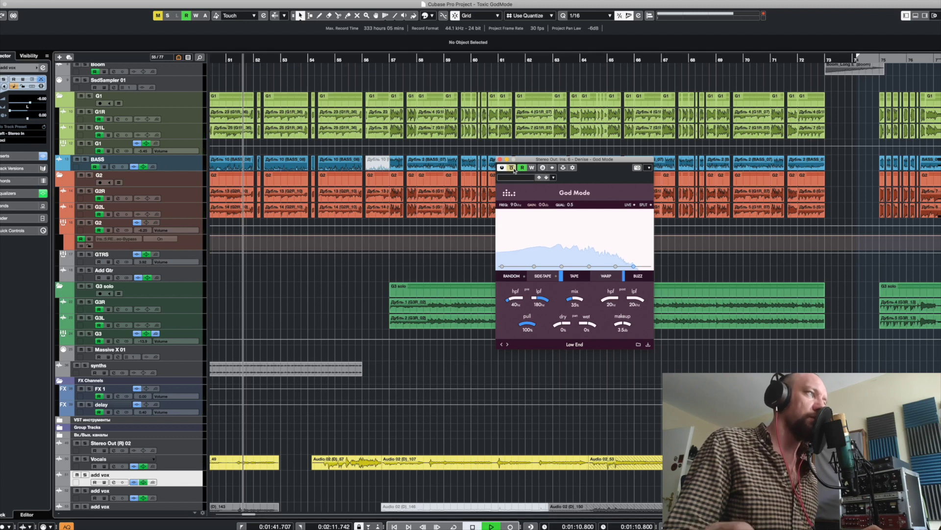
key(space)
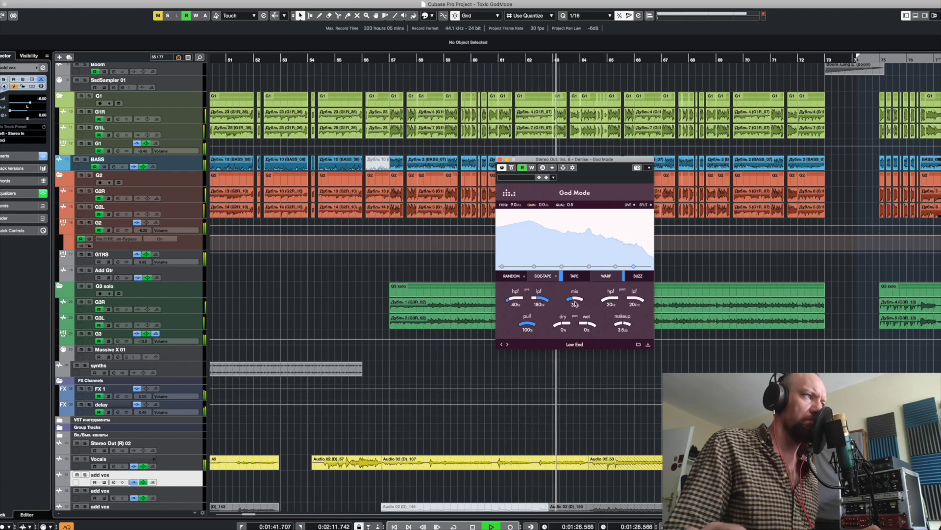
- Set God Mode's mix to 100% and makeup to 0 dB, and audition the wet signal from bar 57
drag(576, 304, 582, 303)
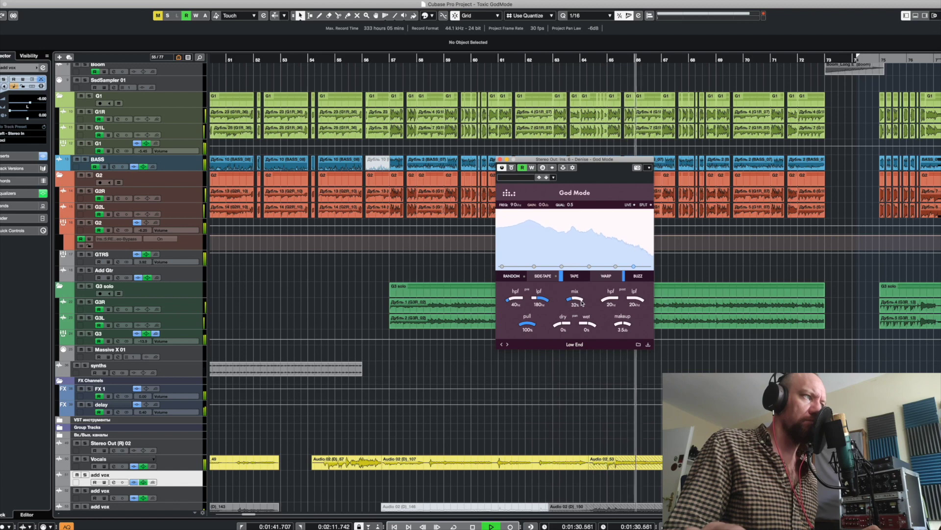
key(space)
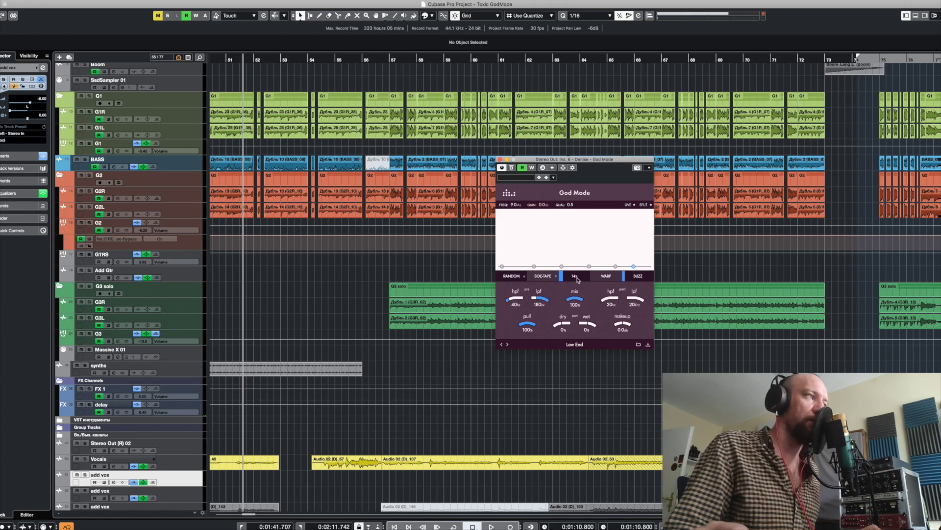
key(space)
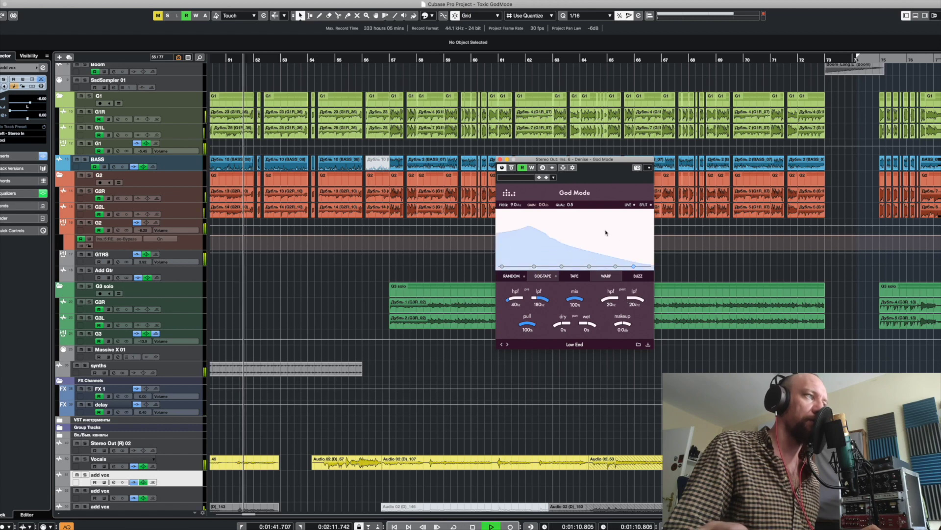
click(388, 60)
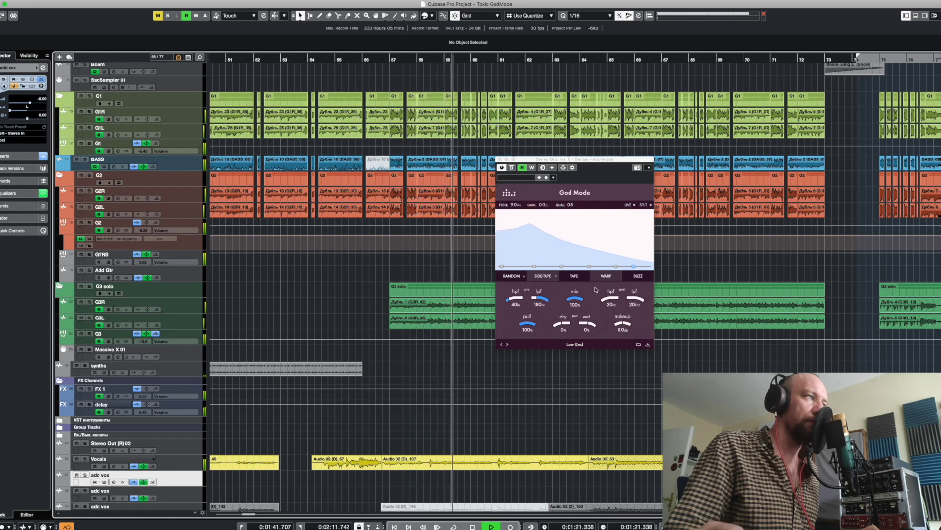
key(space)
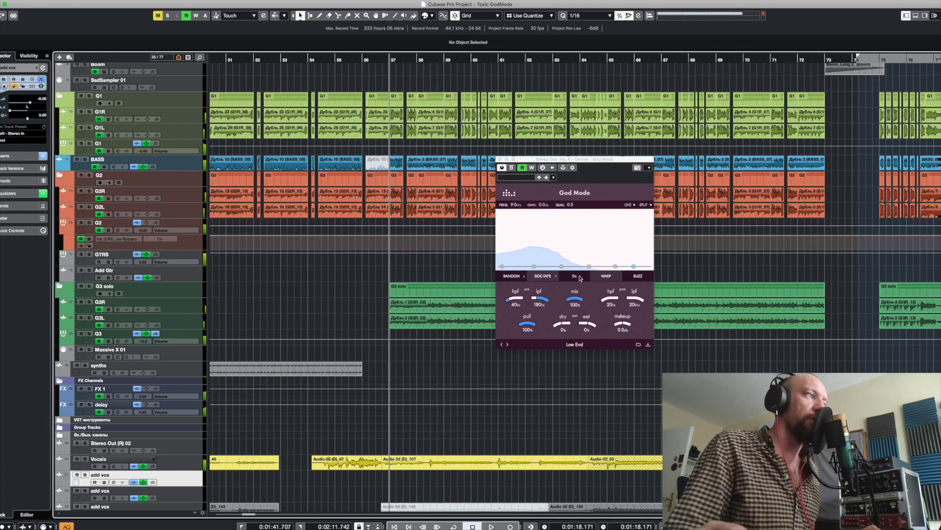
- Try different Tape amounts in God Mode, including 30%, while auditioning the wet signal from bar 57
drag(580, 277, 579, 275)
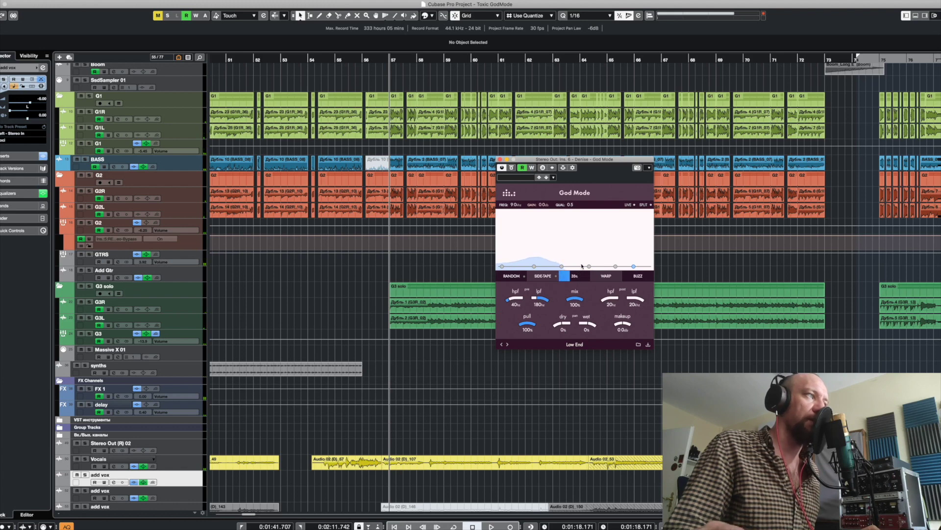
key(space)
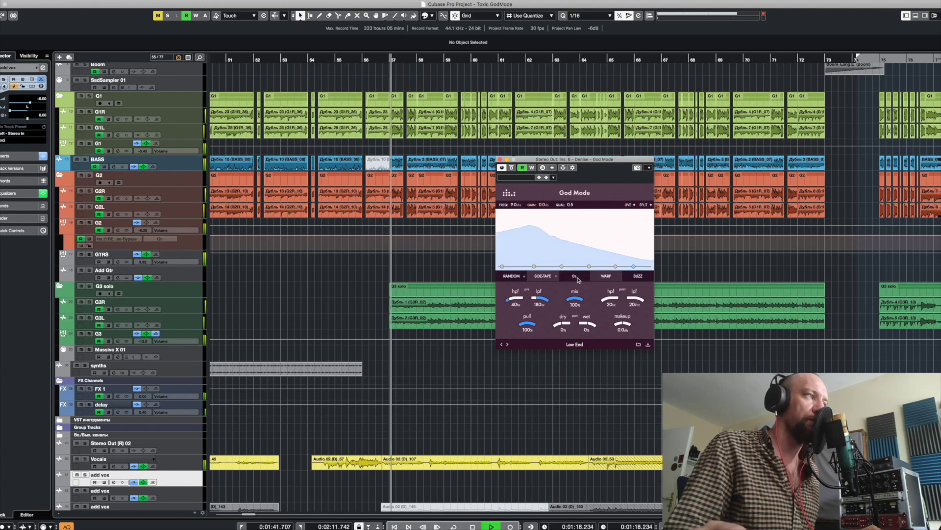
mouse_move(578, 280)
mouse_down()
mouse_move(583, 258)
mouse_move(580, 271)
mouse_up()
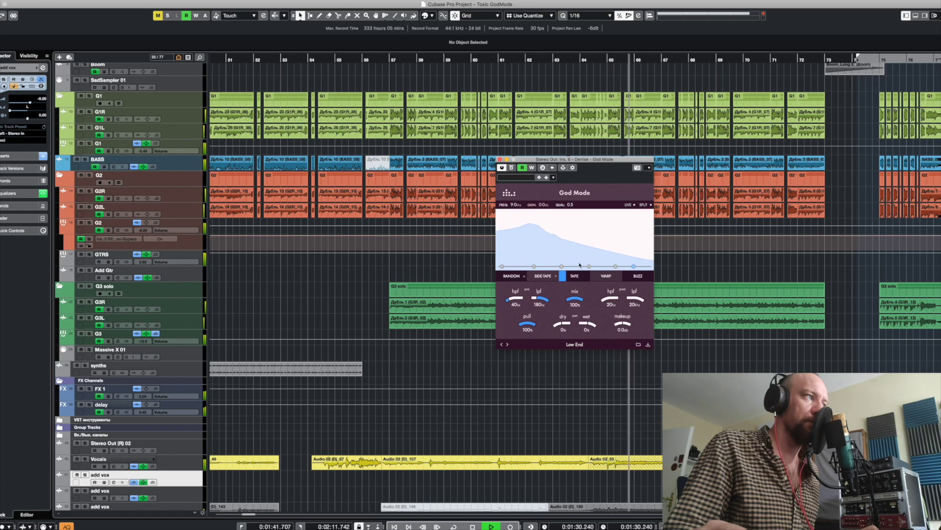
key(space)
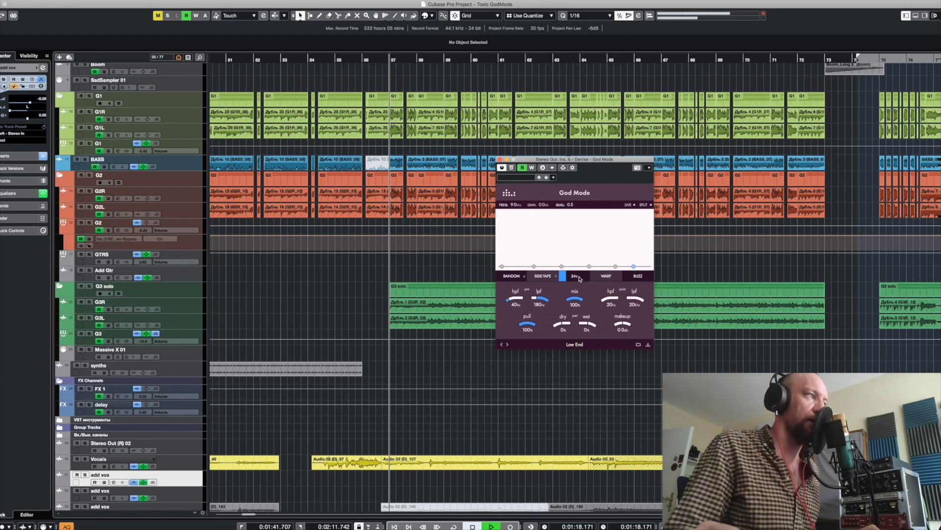
scroll(580, 279, up, 4)
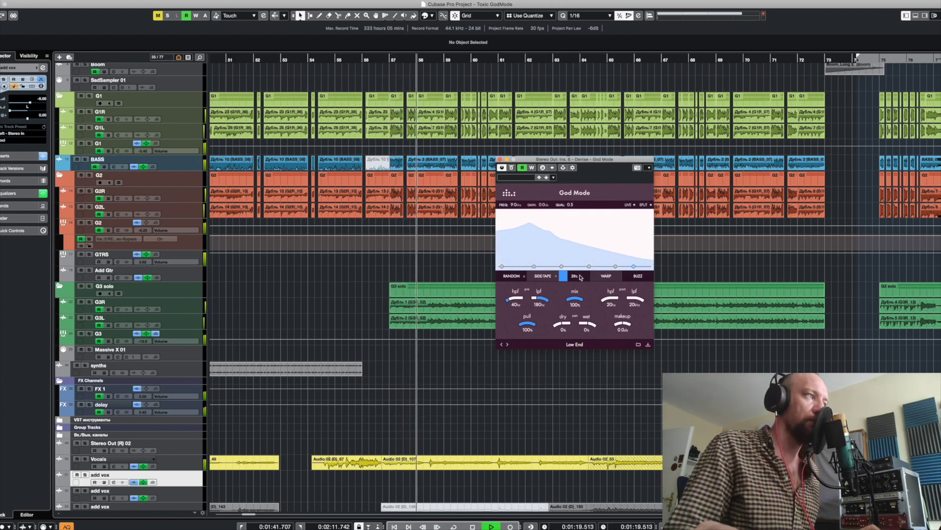
scroll(580, 277, up, 2)
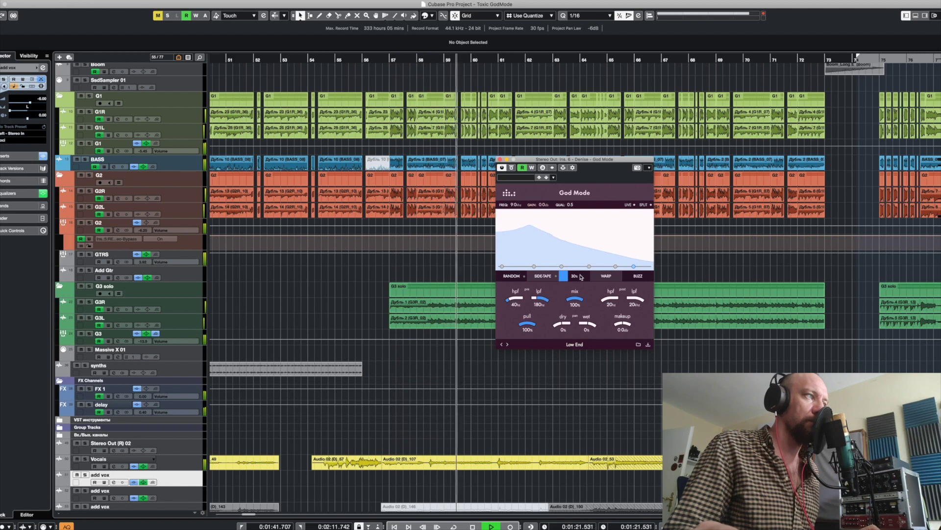
key(space)
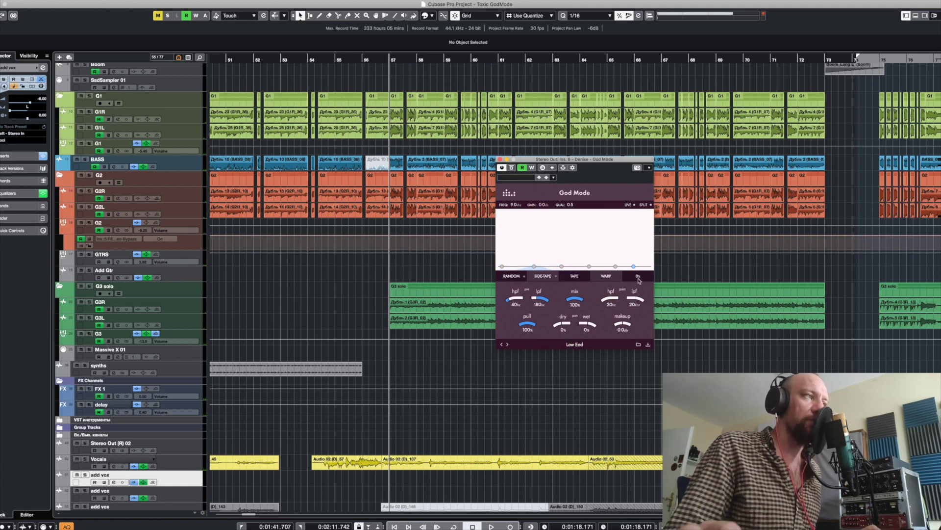
- Try raising God Mode's Buzz amount from zero with Tape off while auditioning the wet signal
key(space)
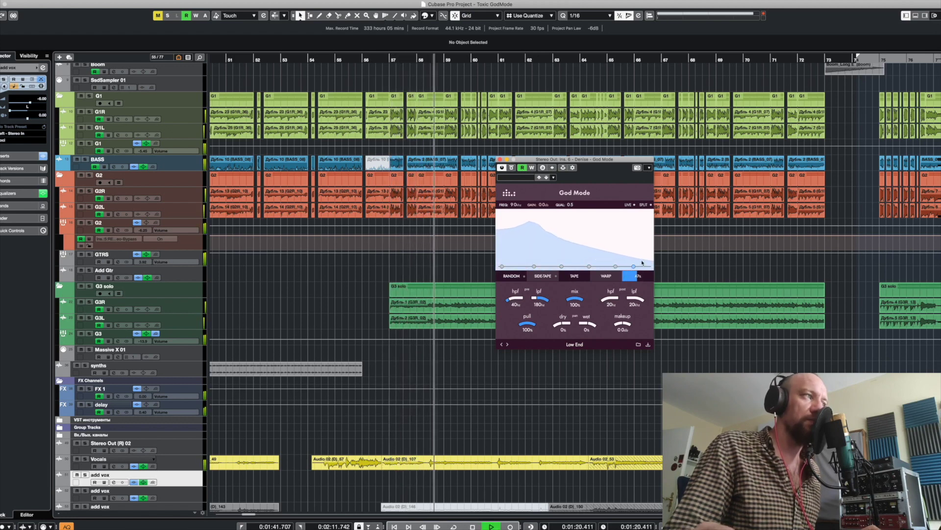
mouse_move(641, 265)
mouse_down()
mouse_move(649, 245)
mouse_move(638, 271)
mouse_up()
key(space)
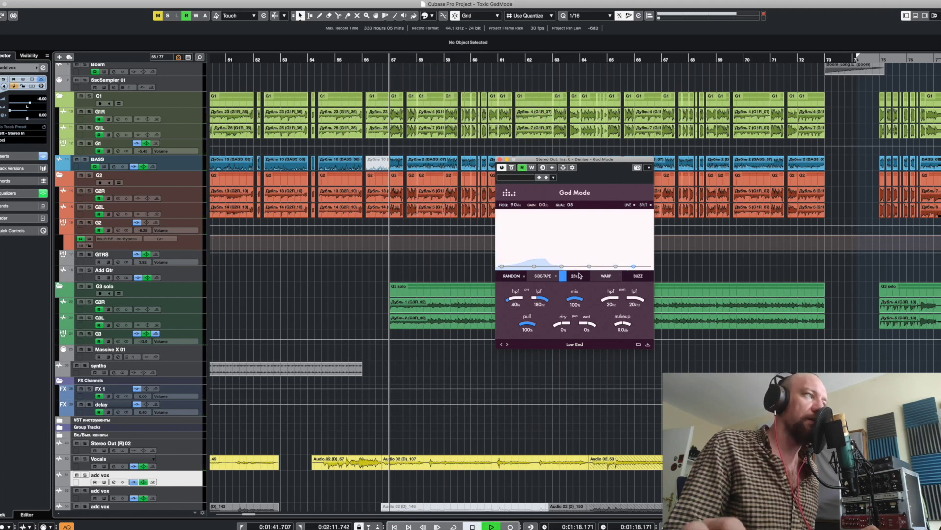
- Blend a low Tape amount with a small Buzz amount in God Mode while auditioning the wet signal
key(space)
drag(579, 276, 573, 281)
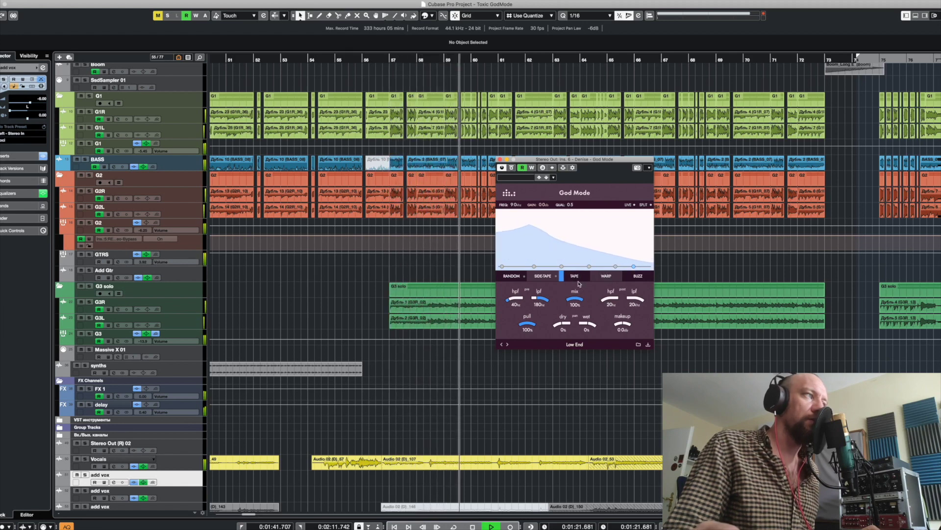
mouse_move(633, 272)
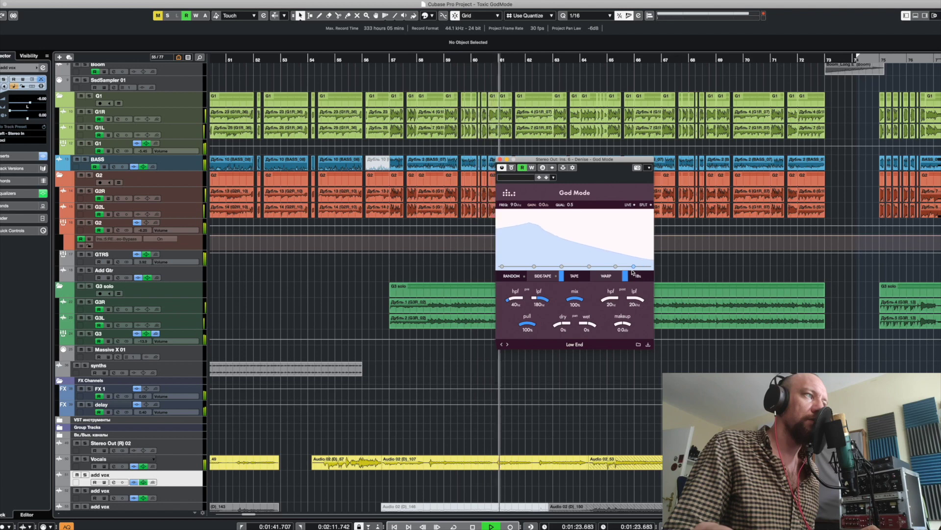
mouse_move(574, 277)
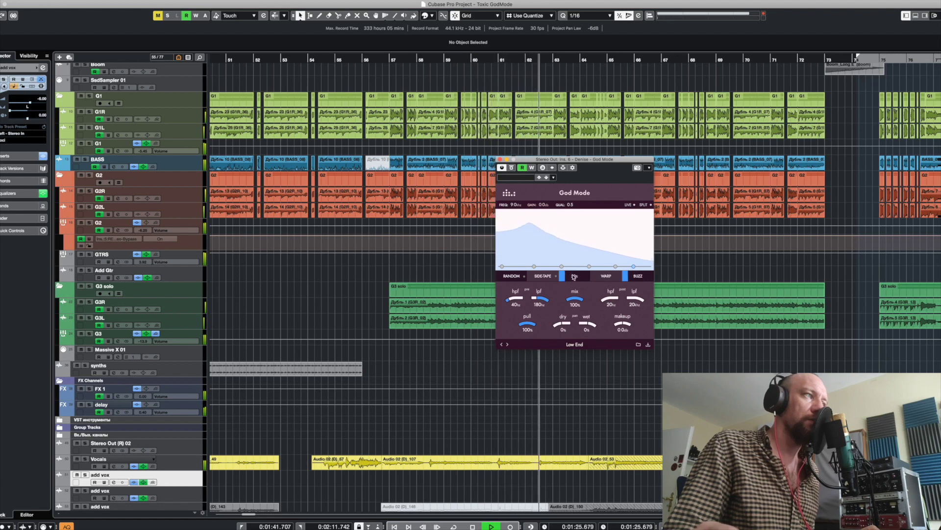
key(space)
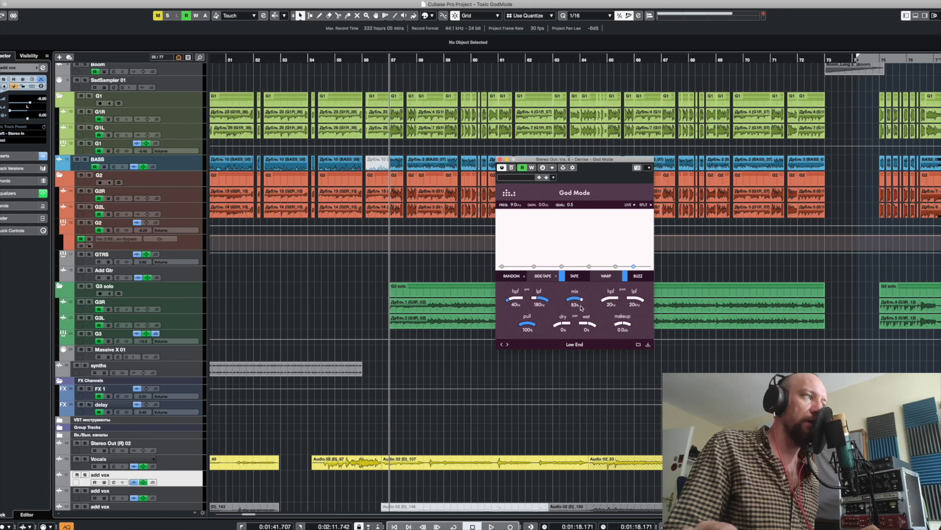
- Lower God Mode's mix from fully wet to about 30% and raise the makeup gain to 4.1 dB during playback
key(space)
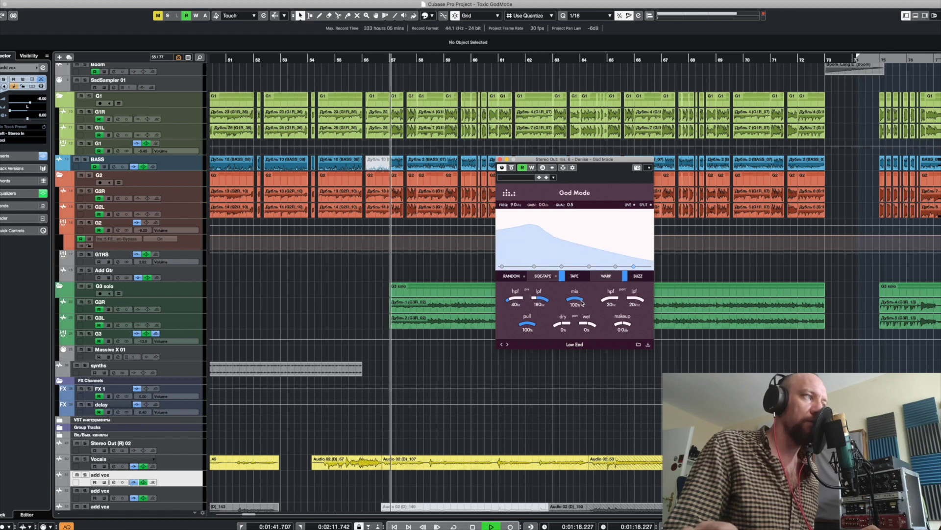
drag(582, 303, 576, 319)
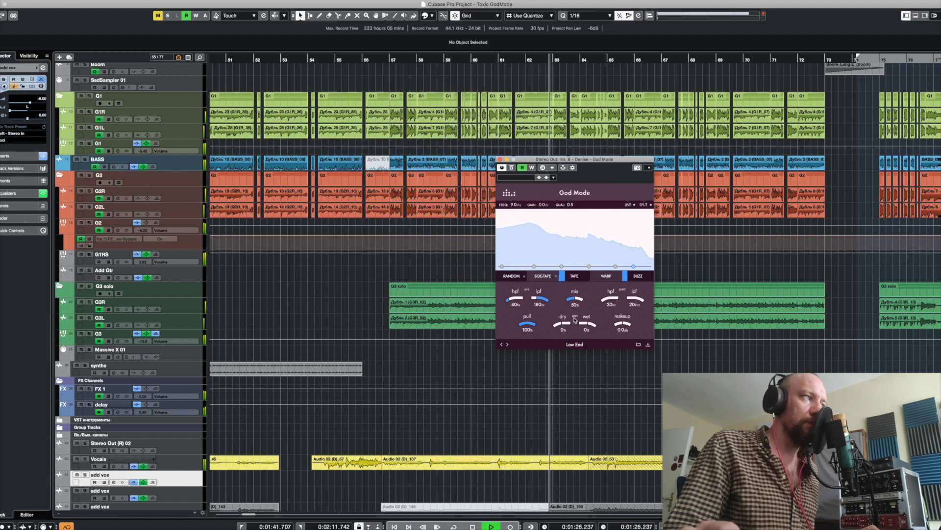
key(space)
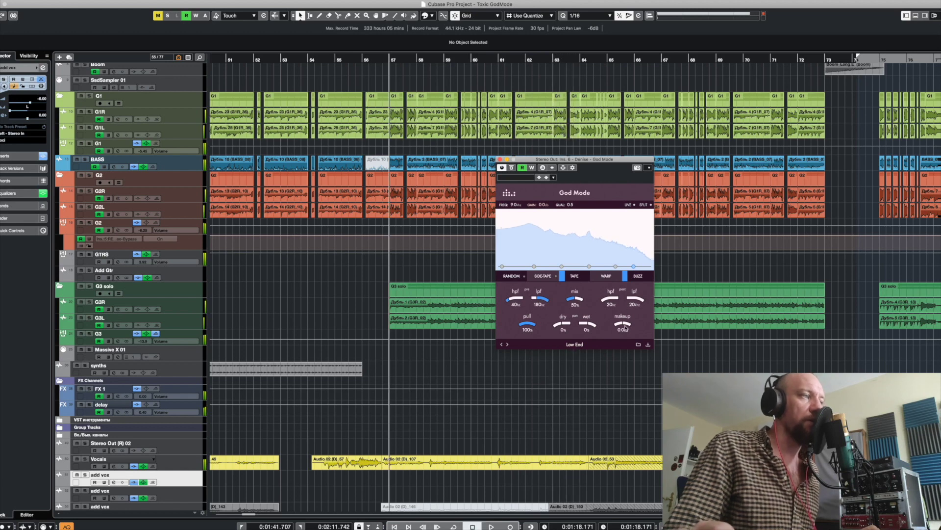
key(space)
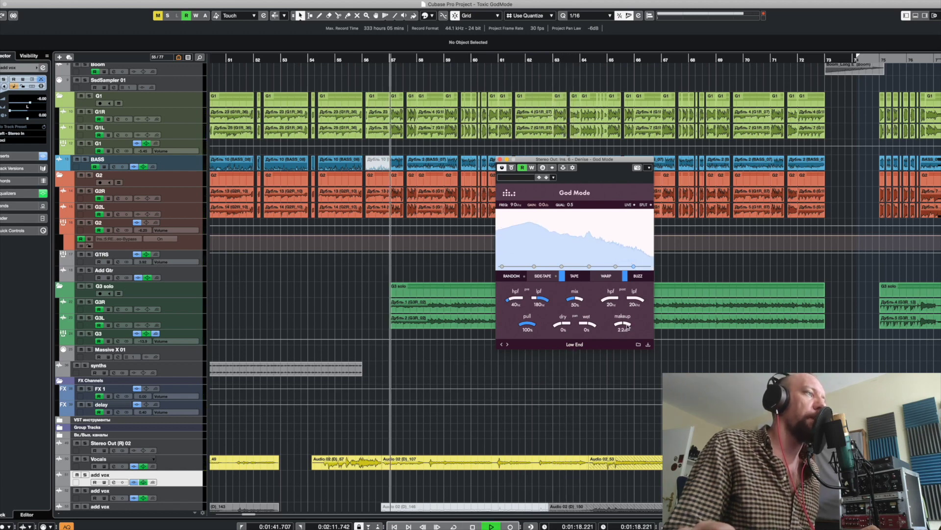
scroll(627, 328, up, 4)
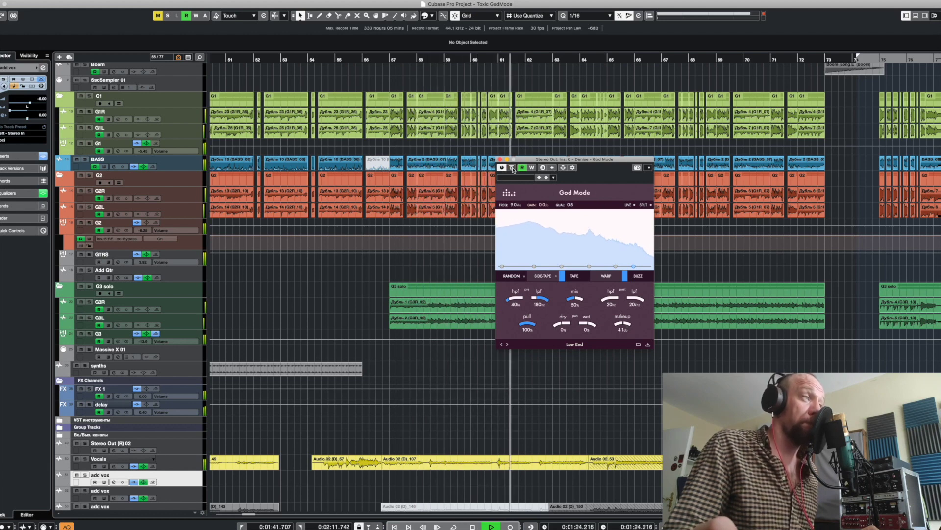
- Compare the song from bar 57 with God Mode bypassed and active
key(space)
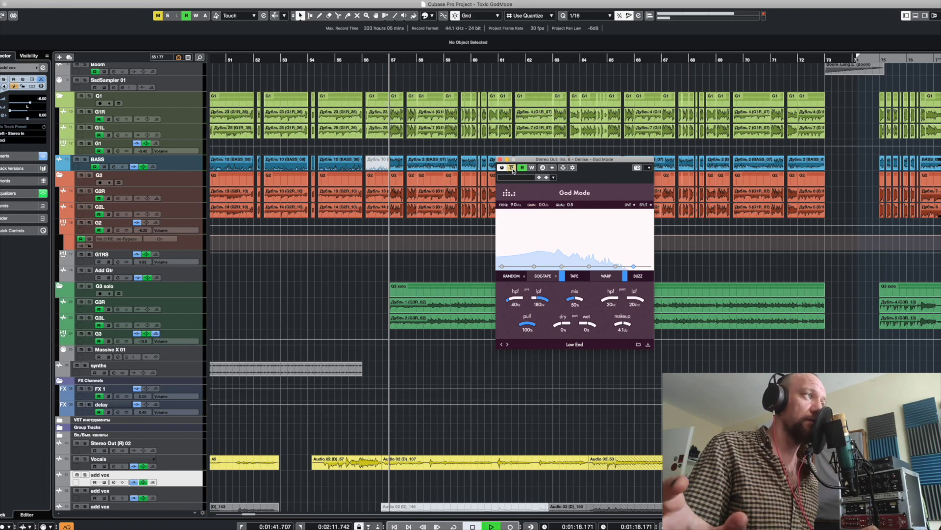
key(space)
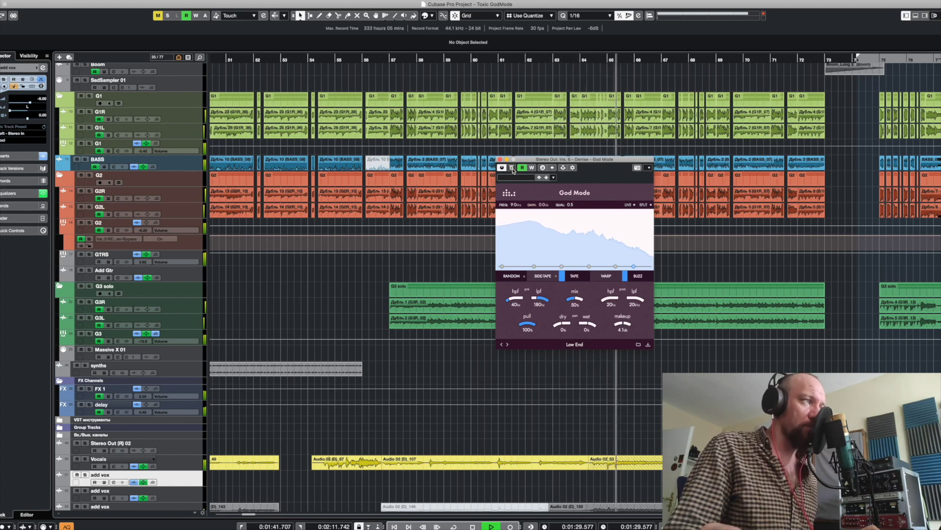
key(space)
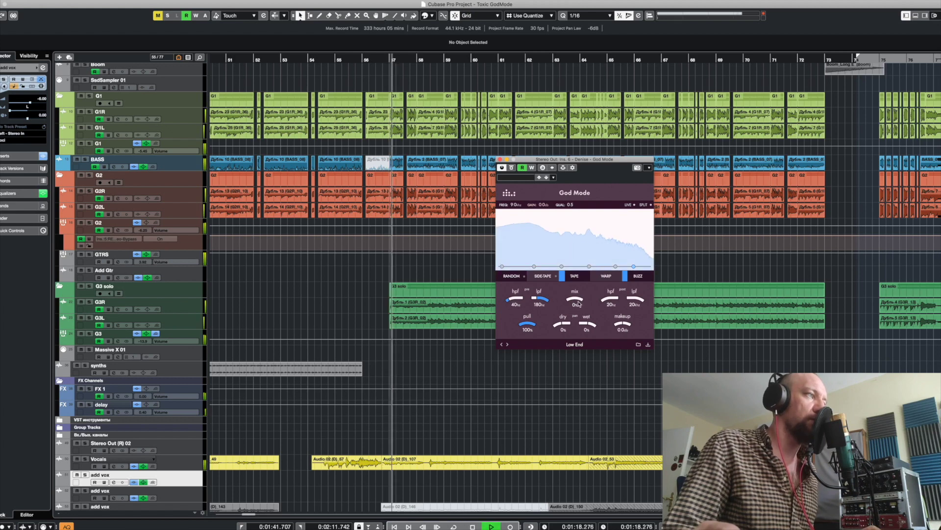
- Bring God Mode's mix up from 0% to 35% during playback and set the makeup gain to 4.7 dB
scroll(580, 304, up, 1)
drag(579, 303, 580, 291)
key(space)
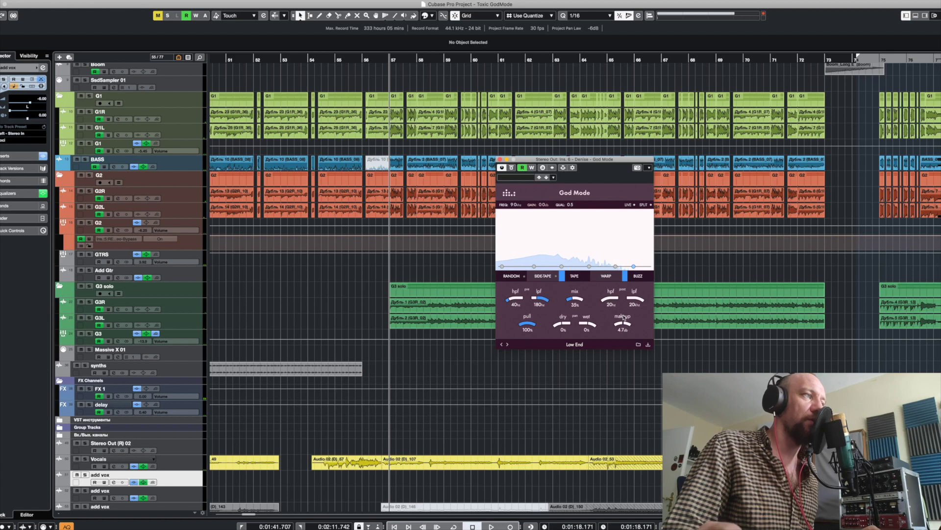
- Audition the song from bar 57 with the finished Low End settings at 35% mix and 4.7 dB makeup
key(space)
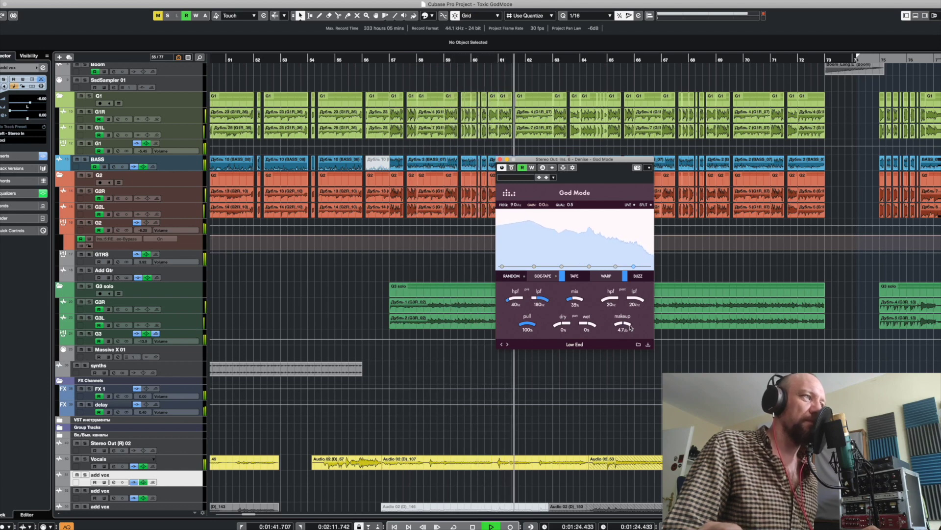
key(space)
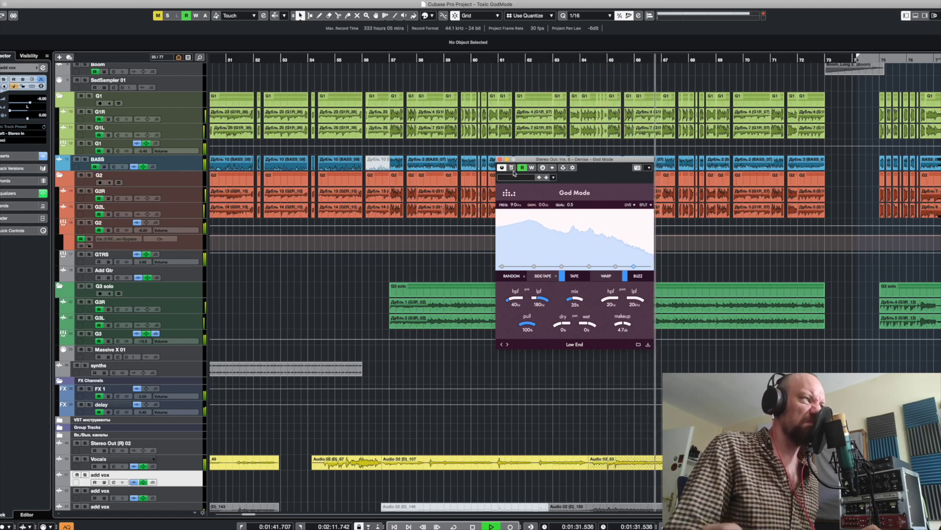
key(space)
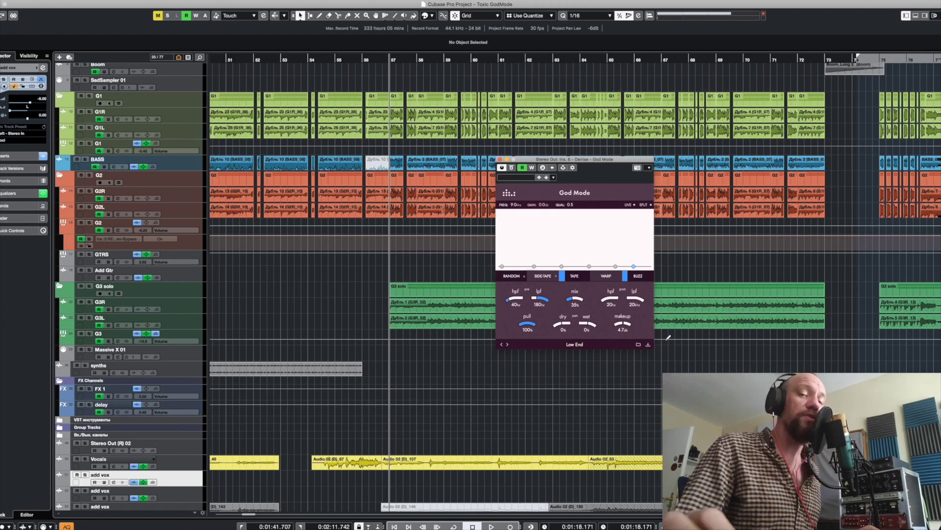
- Load the Mojo & Glue preset into God Mode on the stereo output
click(642, 344)
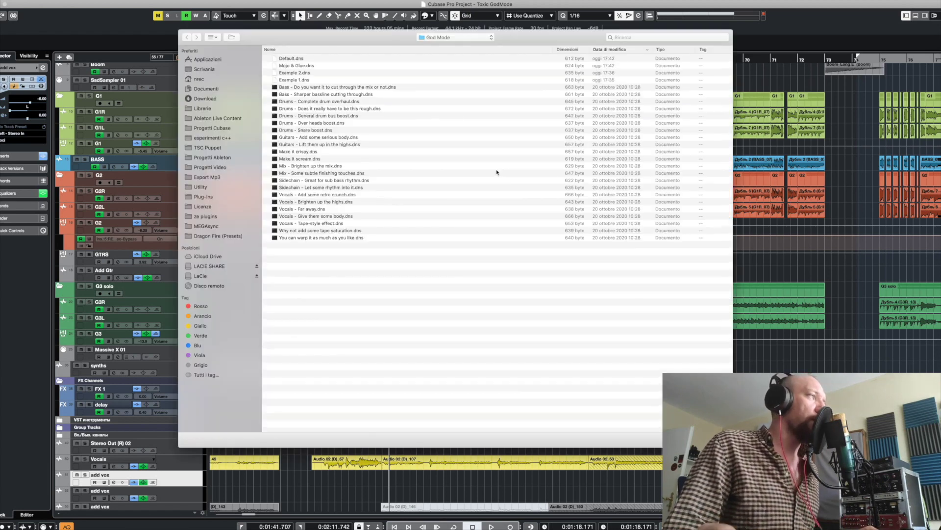
click(301, 65)
double_click(301, 66)
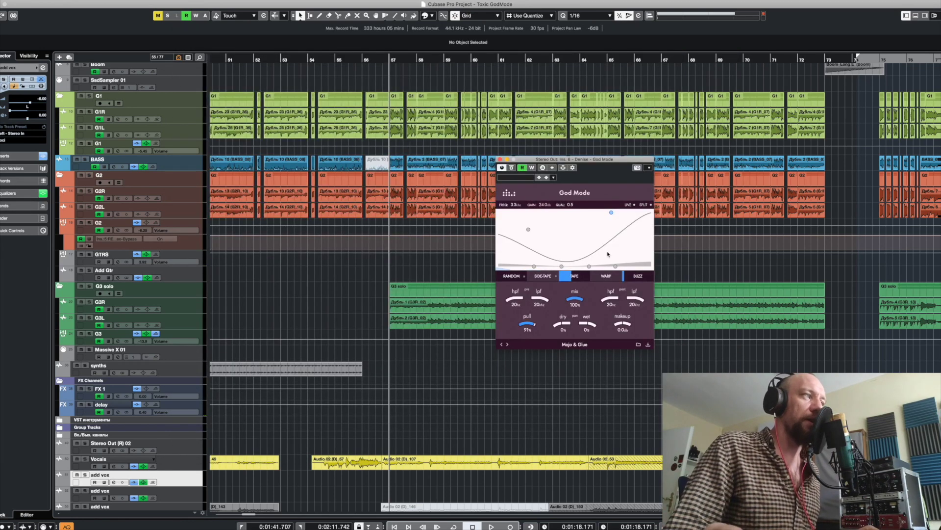
- Lower God Mode's pull to 0% and bring Tape and Buzz down to zero while playing from bar 57
mouse_move(644, 279)
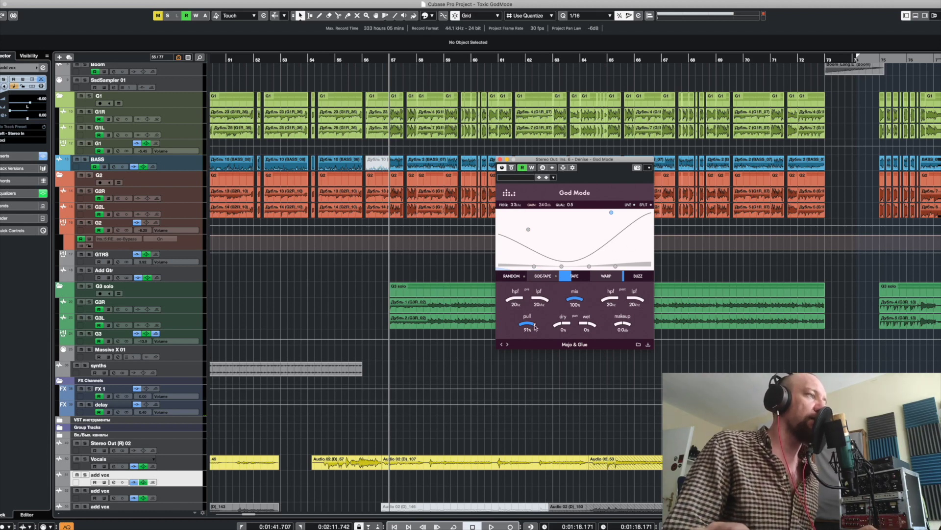
drag(534, 325, 510, 353)
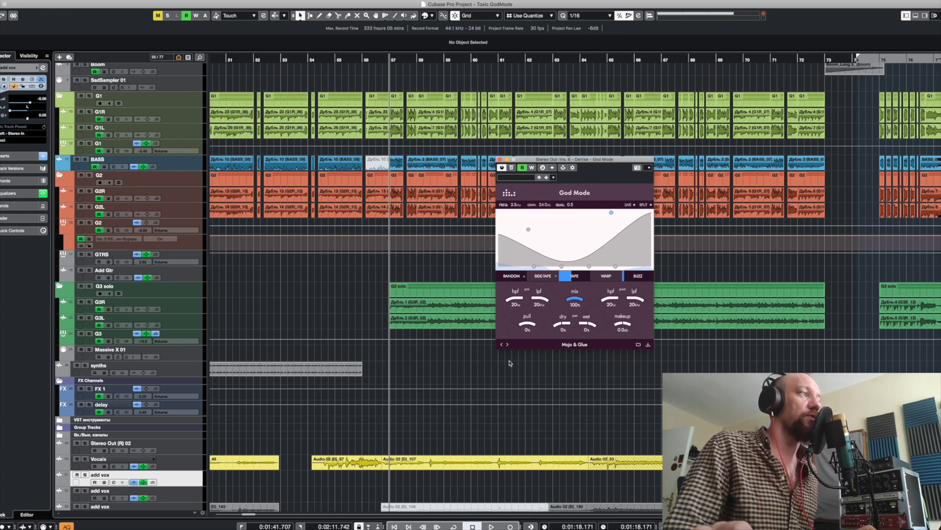
key(space)
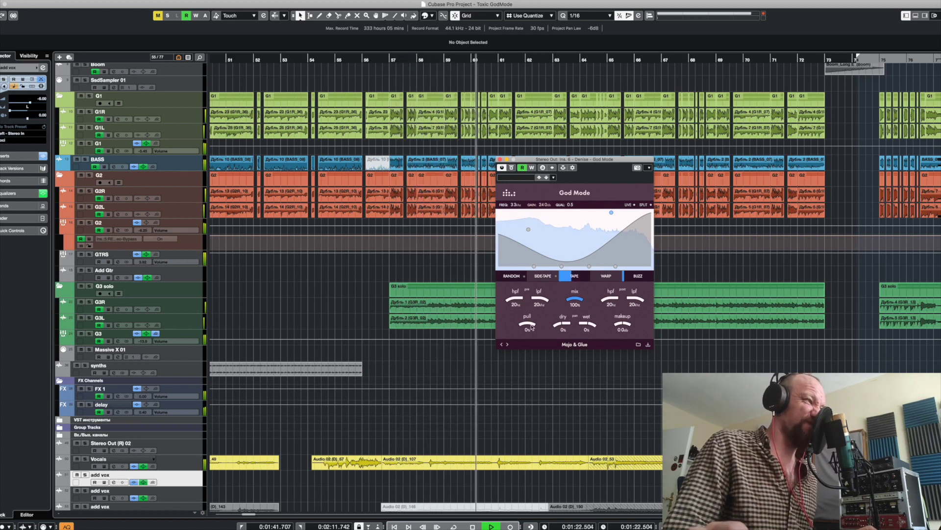
mouse_move(576, 280)
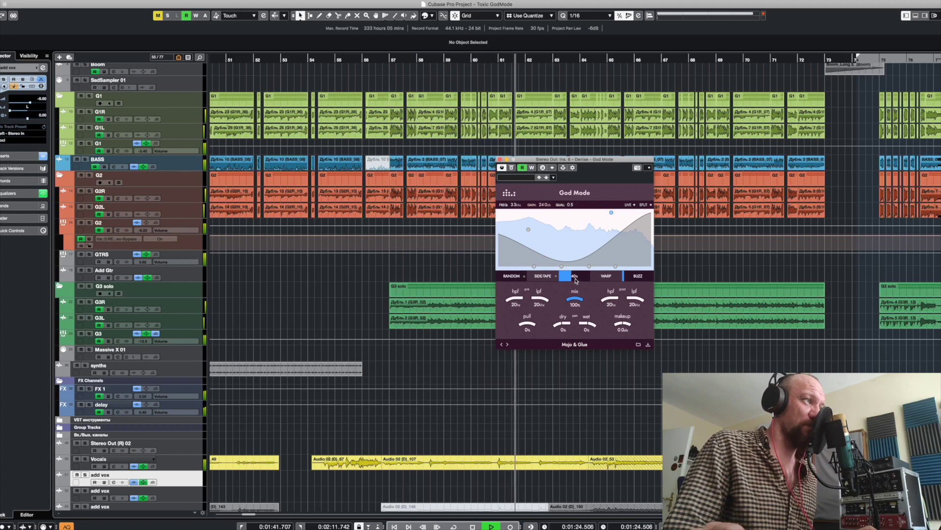
key(space)
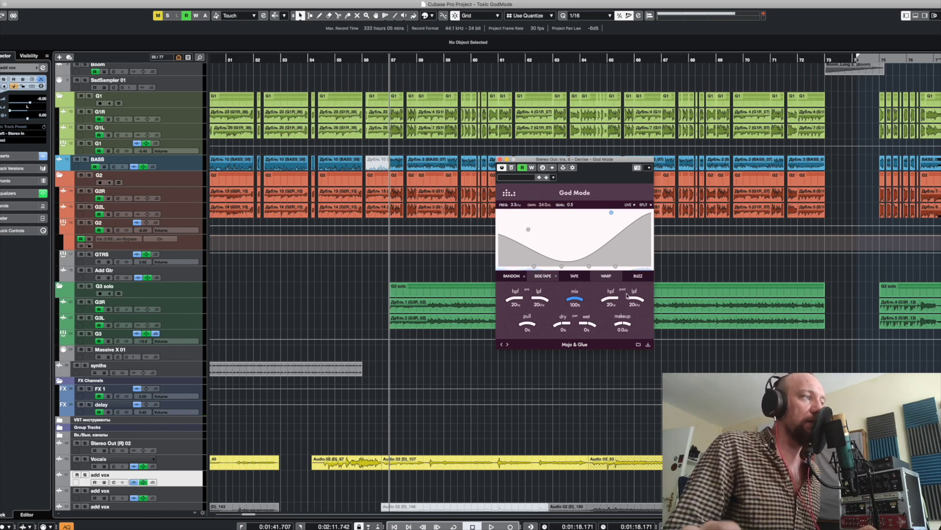
- Raise the pull to 100% and increase Buzz from zero to about 42% while auditioning the song
drag(524, 325, 590, 222)
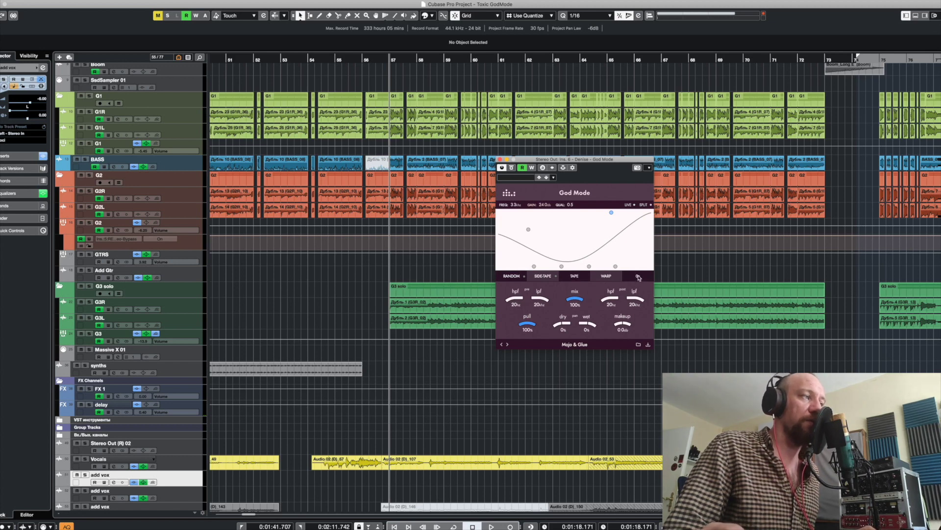
key(space)
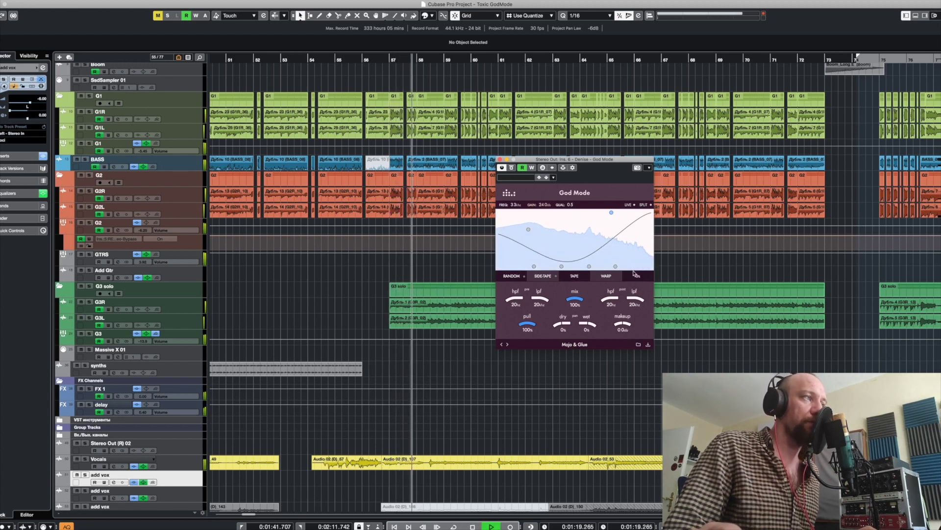
key(space)
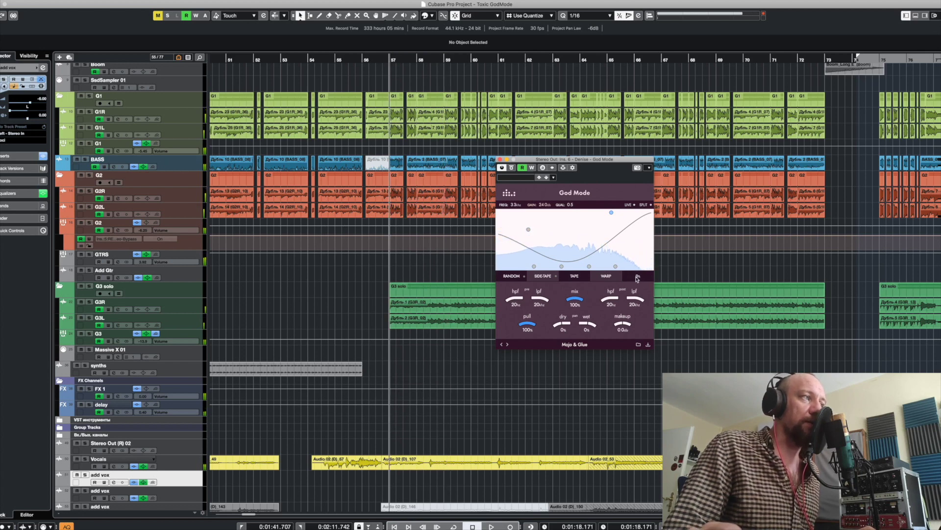
key(space)
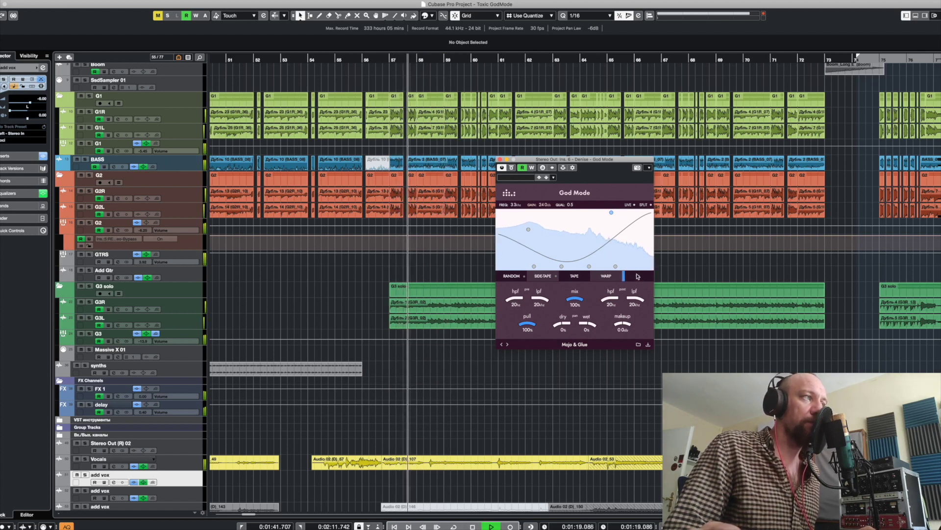
mouse_move(637, 276)
mouse_down()
mouse_move(643, 252)
mouse_move(642, 266)
mouse_up()
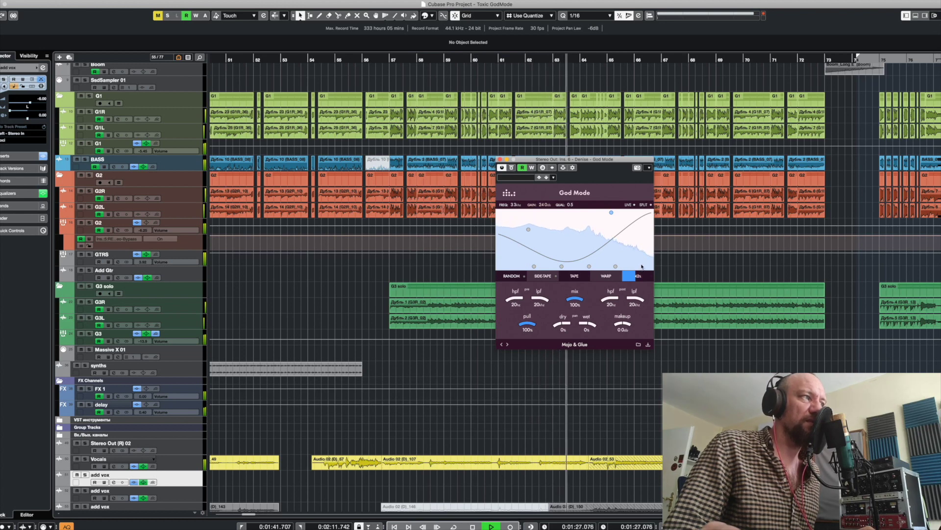
key(space)
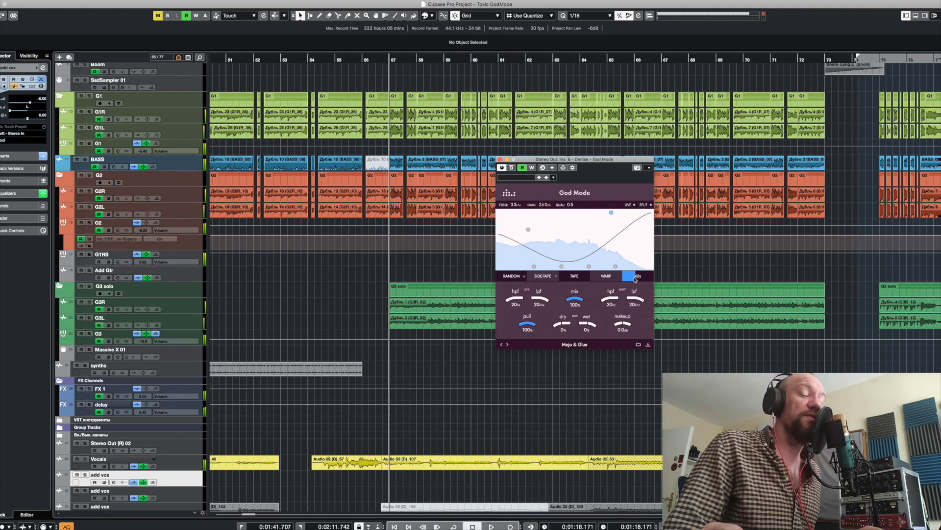
- Reduce Buzz to a lower amount and blend in a moderate Tape amount while replaying from bar 57
key(space)
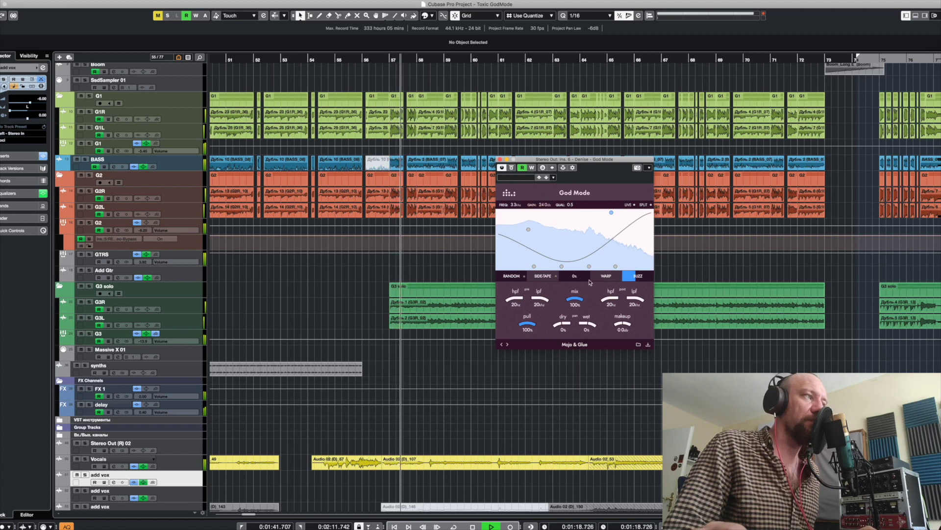
key(space)
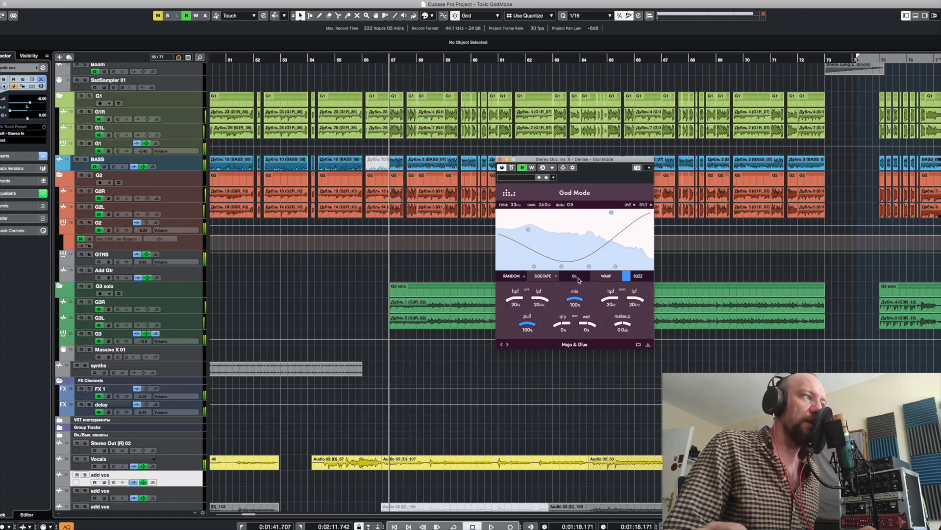
key(space)
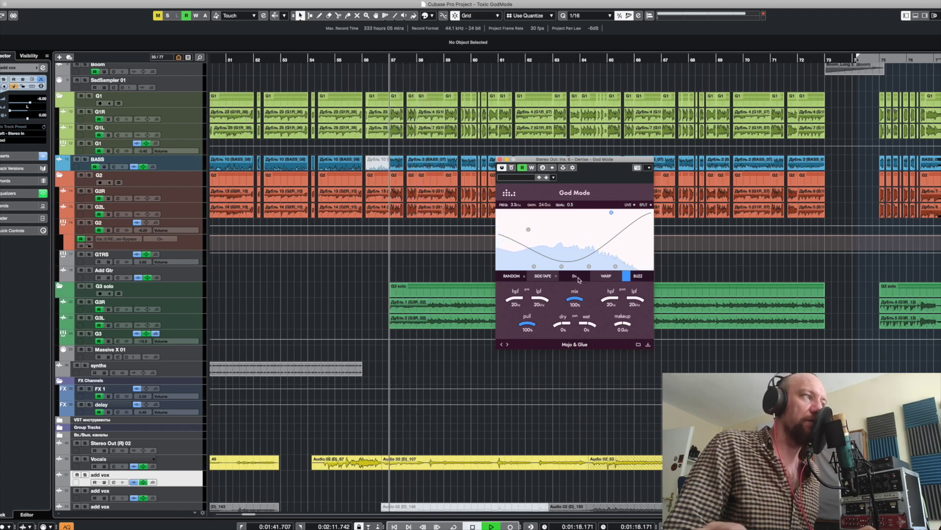
drag(579, 279, 583, 269)
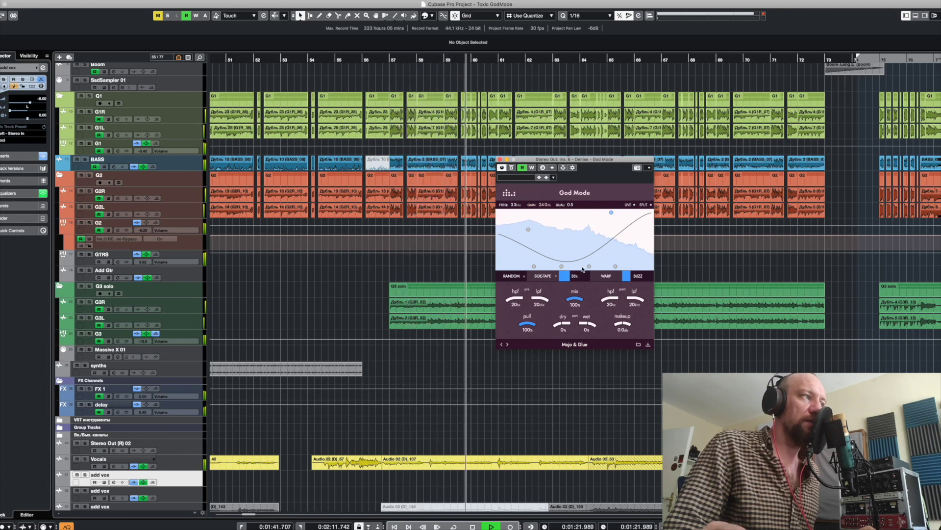
click(633, 282)
key(space)
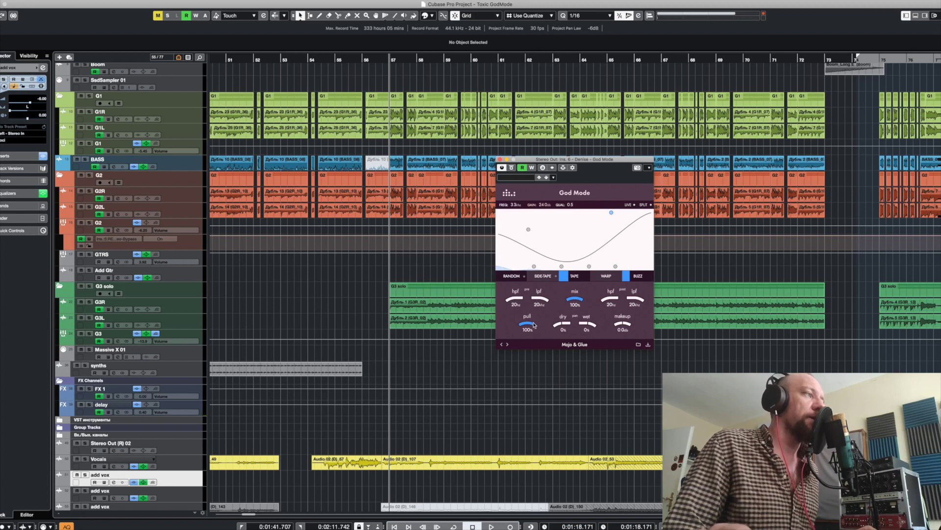
- Audition the Tape and Buzz blend from bar 57, and reduce God Mode's pull to 41% during playback
key(space)
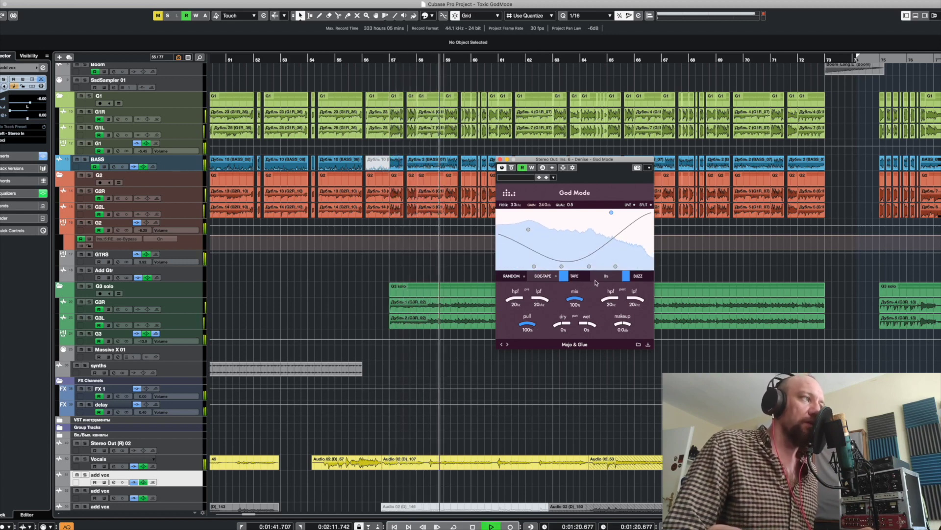
key(space)
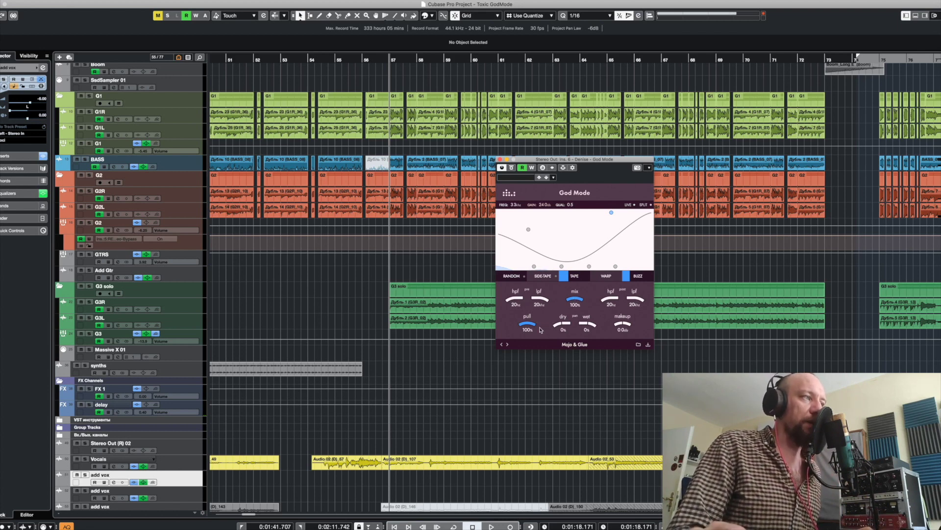
key(space)
drag(543, 321, 527, 344)
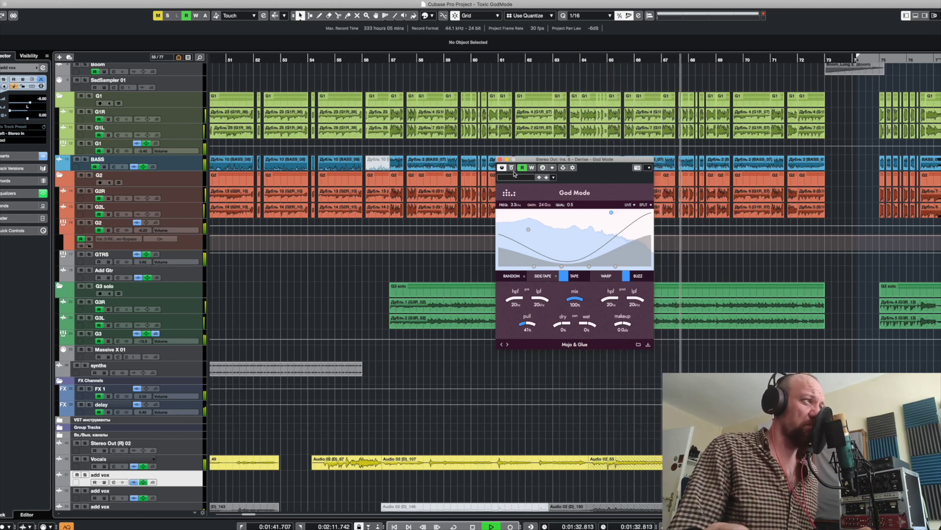
- Compare the song with the Mojo & Glue processing bypassed and active from bar 57
key(space)
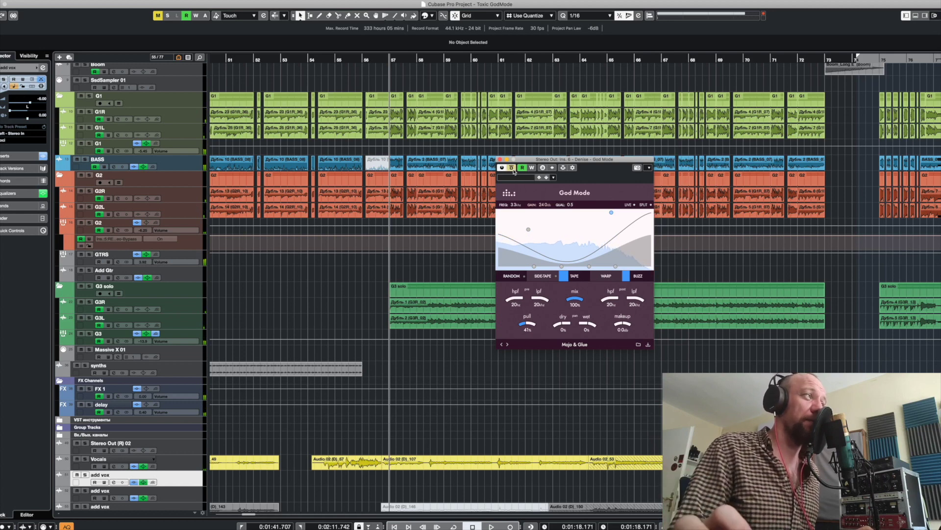
key(space)
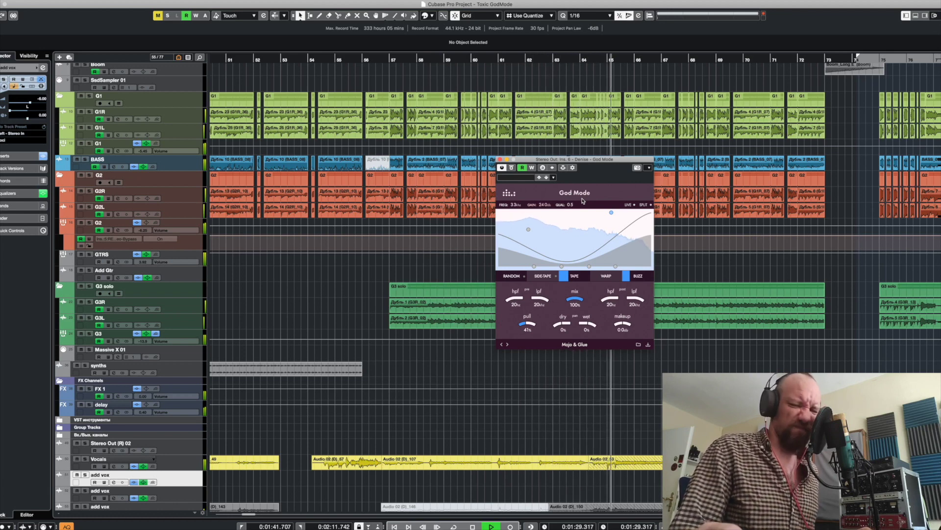
key(space)
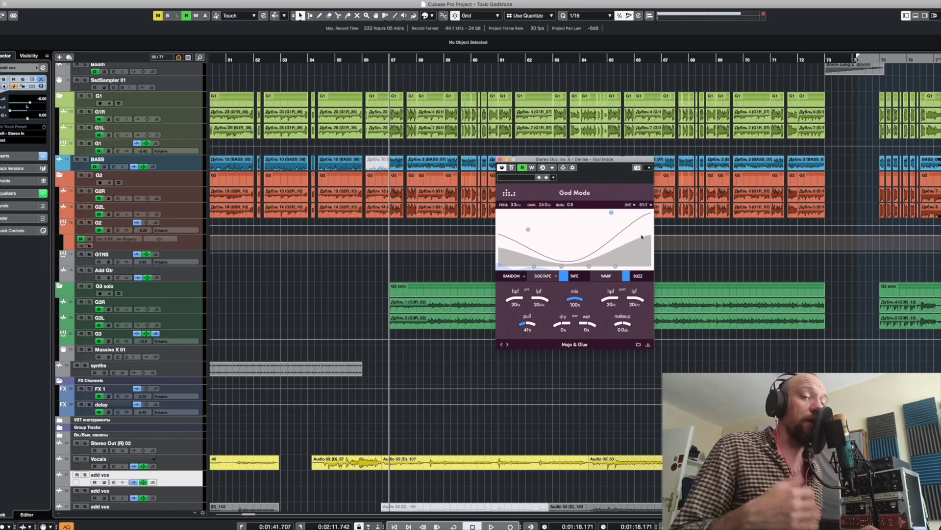
- Lower God Mode's mix to 65% while playing the song from bar 57
key(space)
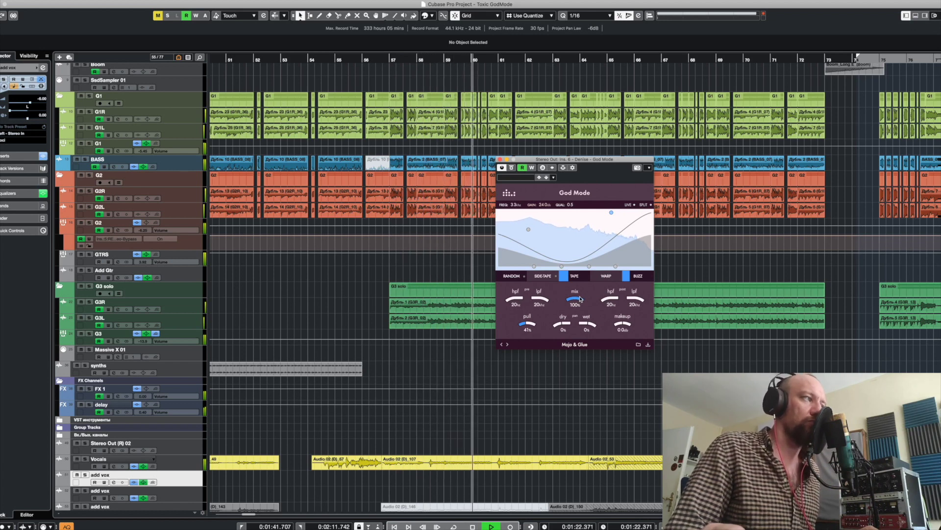
mouse_move(580, 299)
mouse_down()
mouse_move(572, 328)
mouse_move(577, 310)
mouse_up()
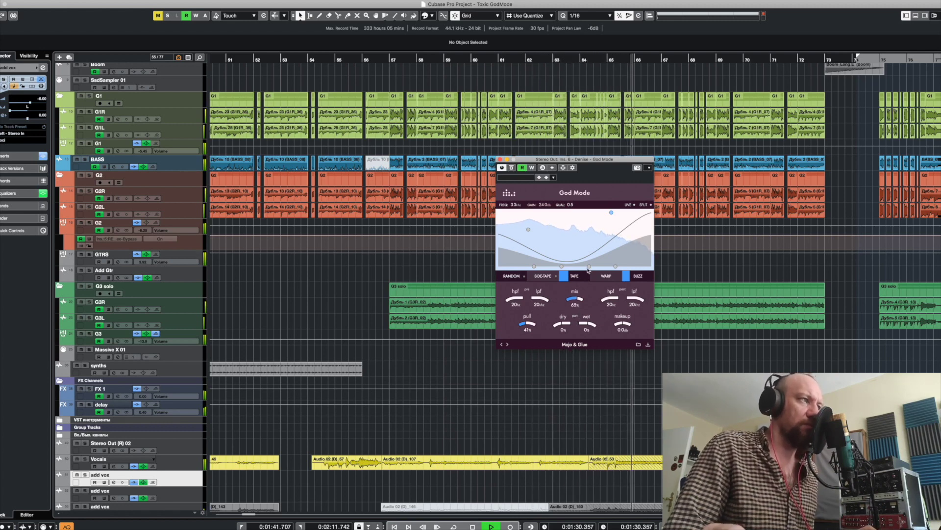
key(space)
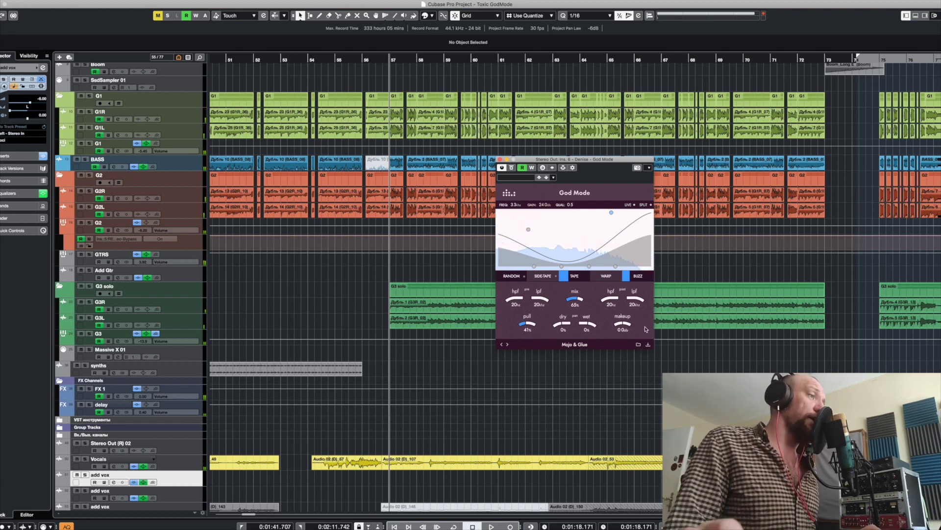
- Load God Mode's Default preset and start playback from bar 57
click(638, 344)
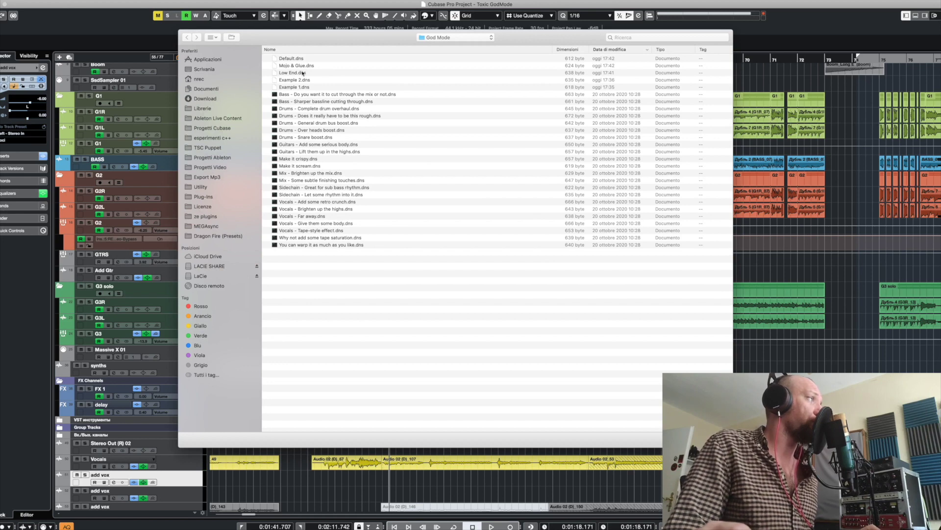
double_click(301, 59)
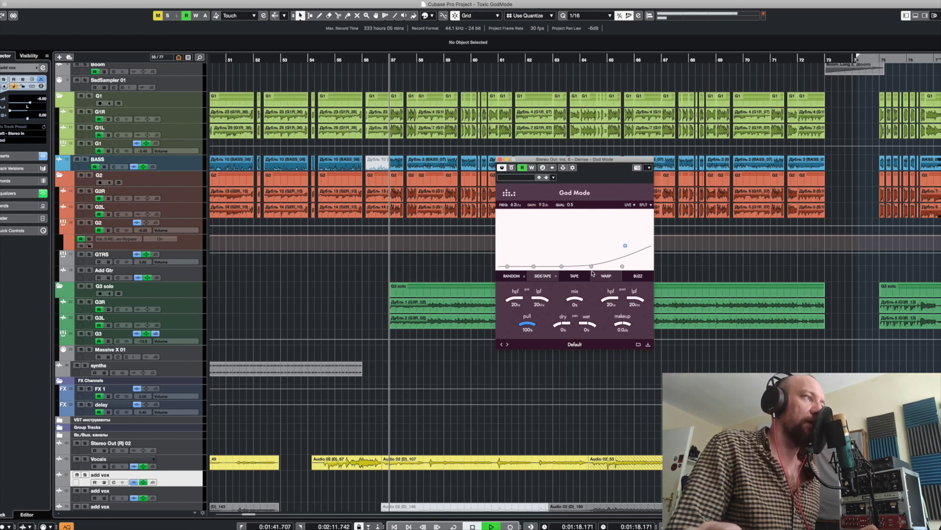
key(space)
- Shape the highest band of the pull curve to about 12.9 kHz with 24 dB gain and a quality of 1.2
drag(626, 246, 637, 217)
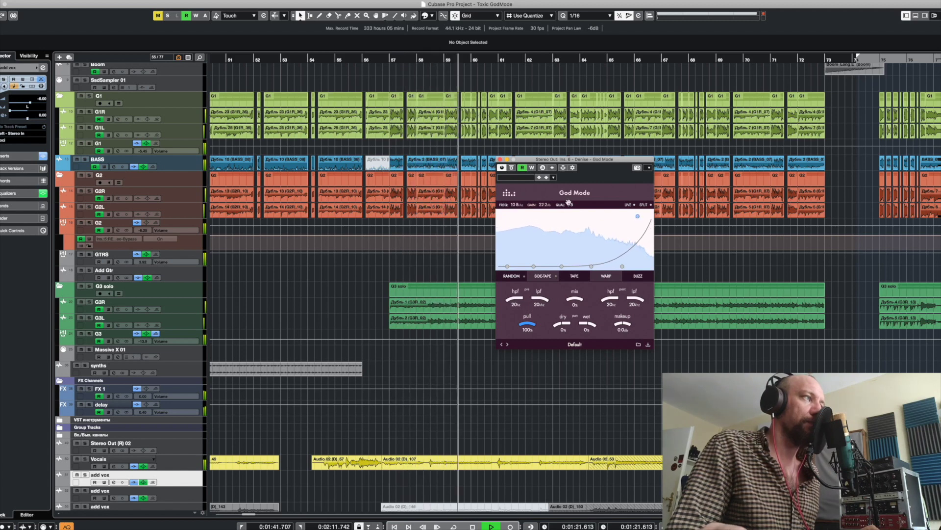
drag(571, 204, 582, 202)
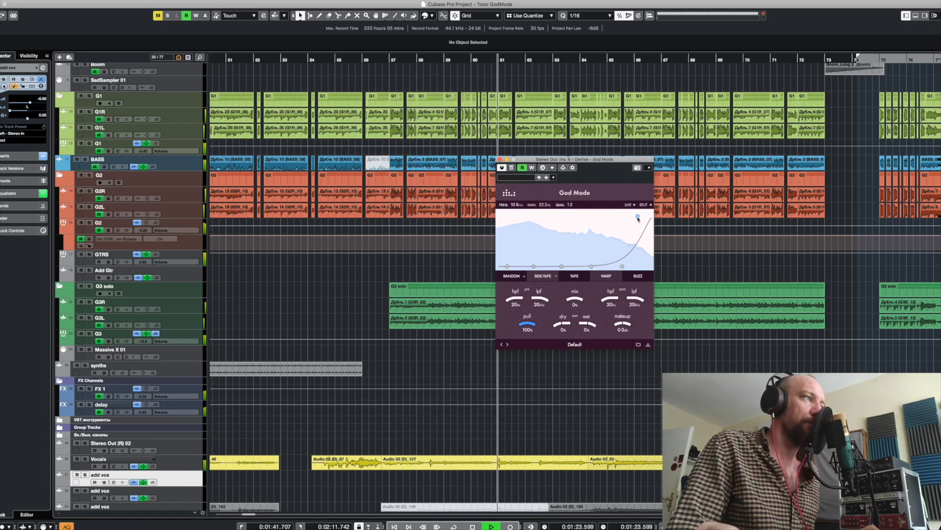
drag(637, 216, 642, 212)
key(space)
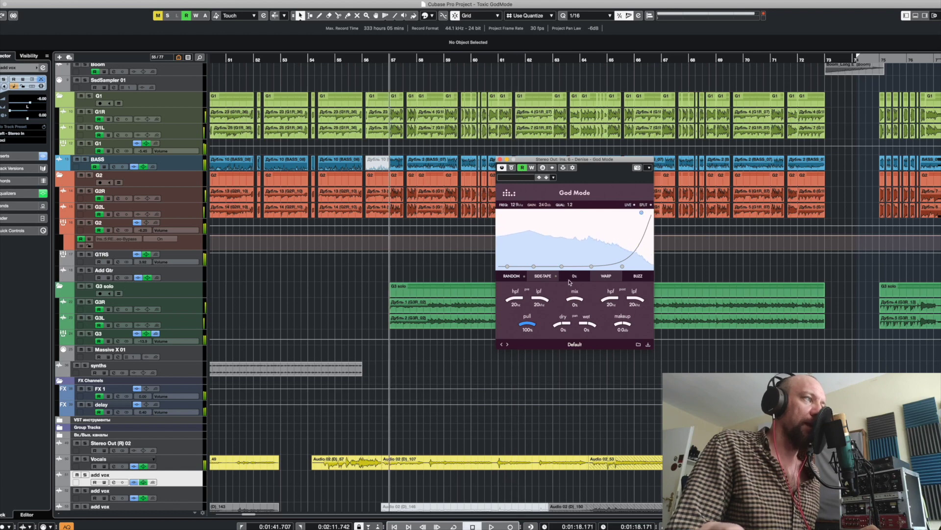
- Add Tape saturation at about 50% and set the mix to 60% while playing the song from bar 57
click(571, 277)
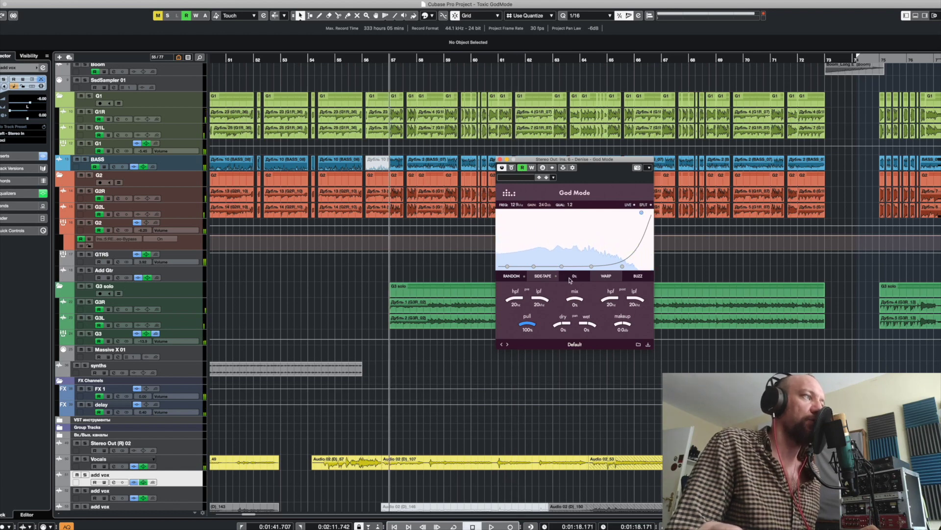
drag(571, 279, 578, 247)
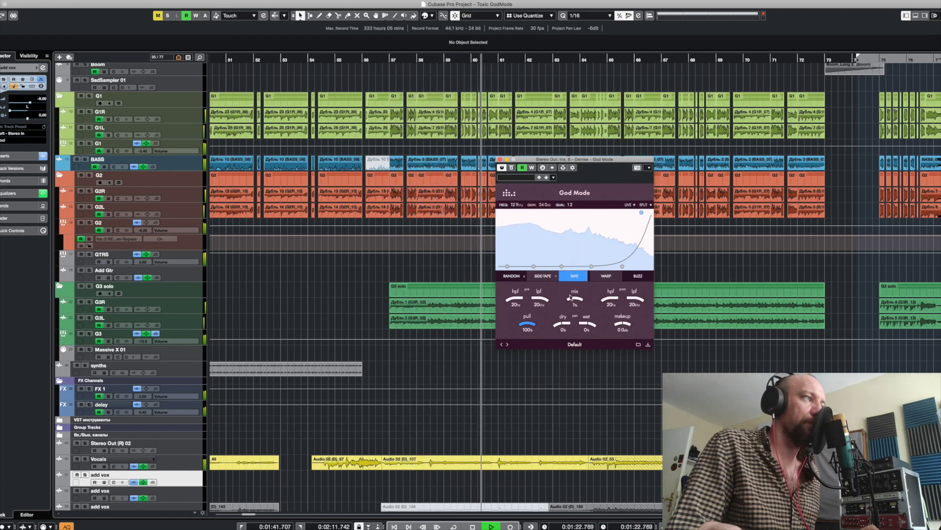
drag(578, 278, 575, 290)
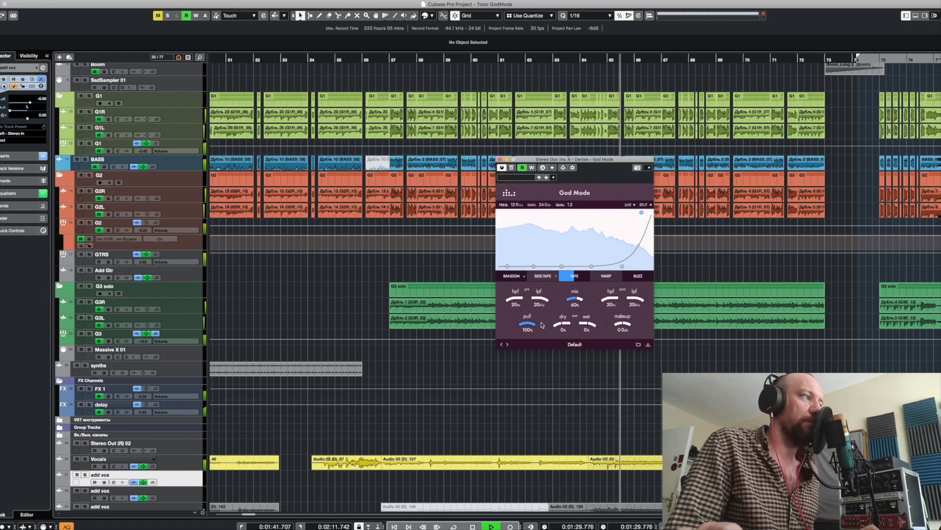
click(579, 275)
drag(579, 275, 579, 278)
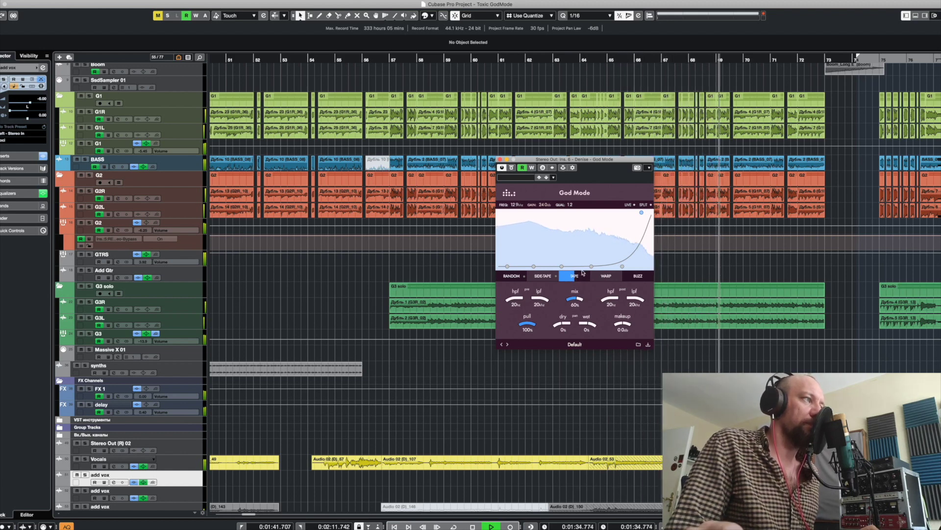
- Compare the song with the high-end processing bypassed and active from bar 57
key(space)
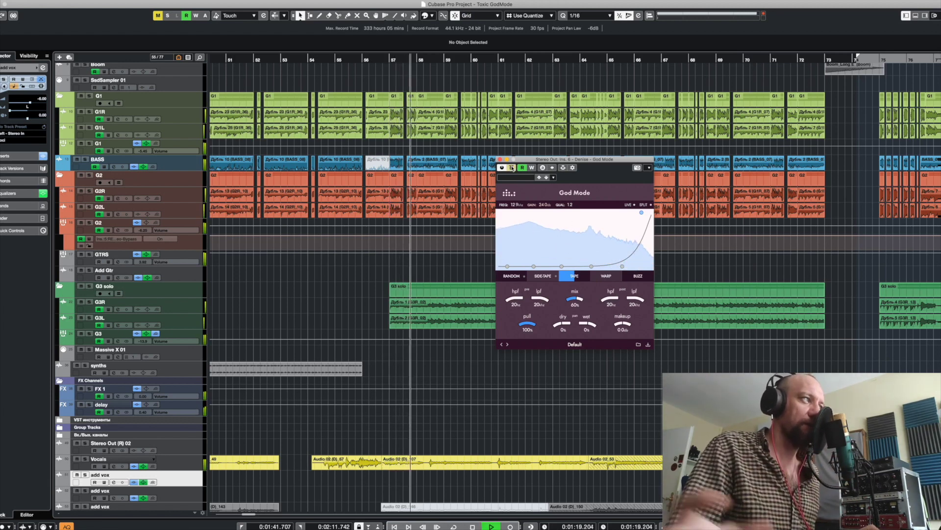
click(511, 168)
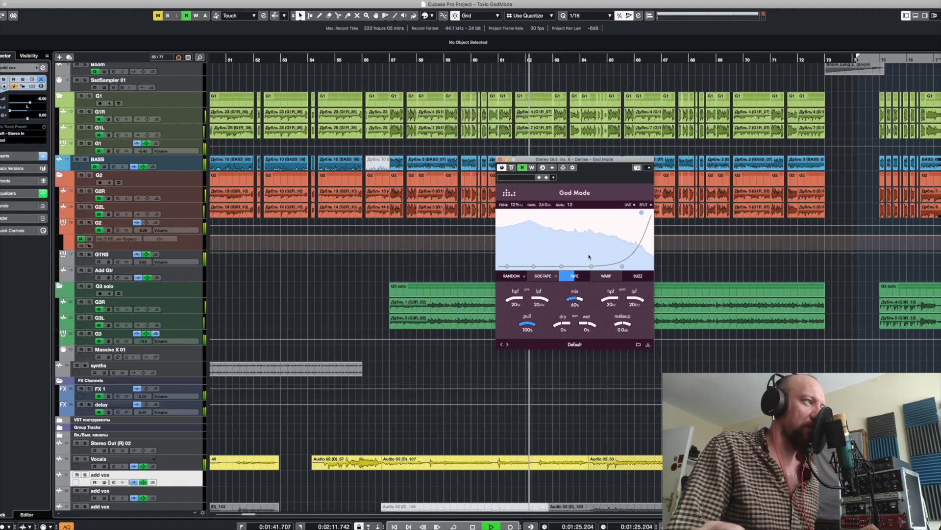
mouse_move(582, 283)
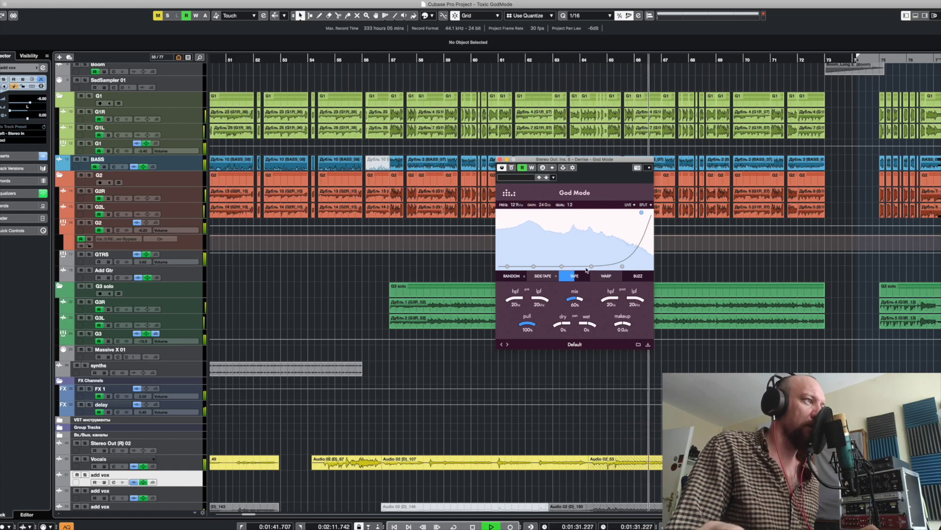
key(space)
- Set the post high-pass filter to 39 Hz and lower the pull amount to 64% during playback
mouse_move(616, 277)
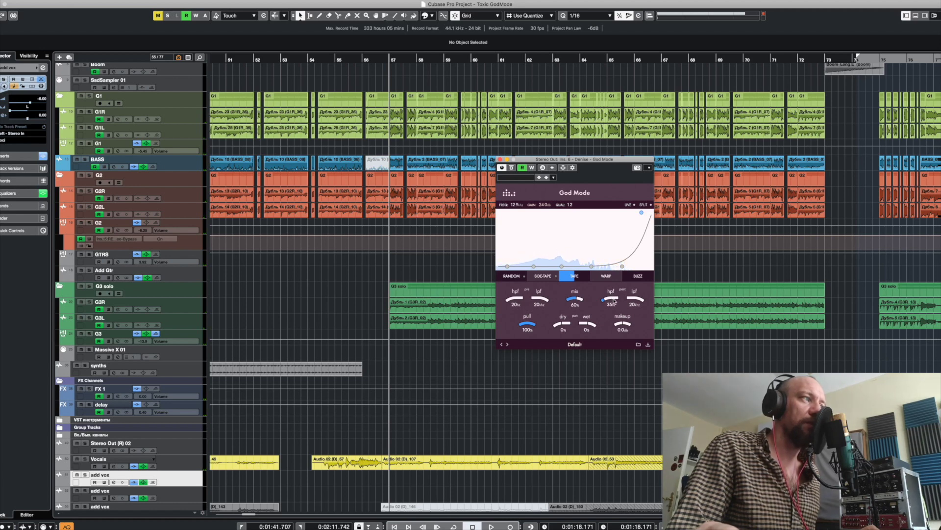
drag(611, 302, 613, 300)
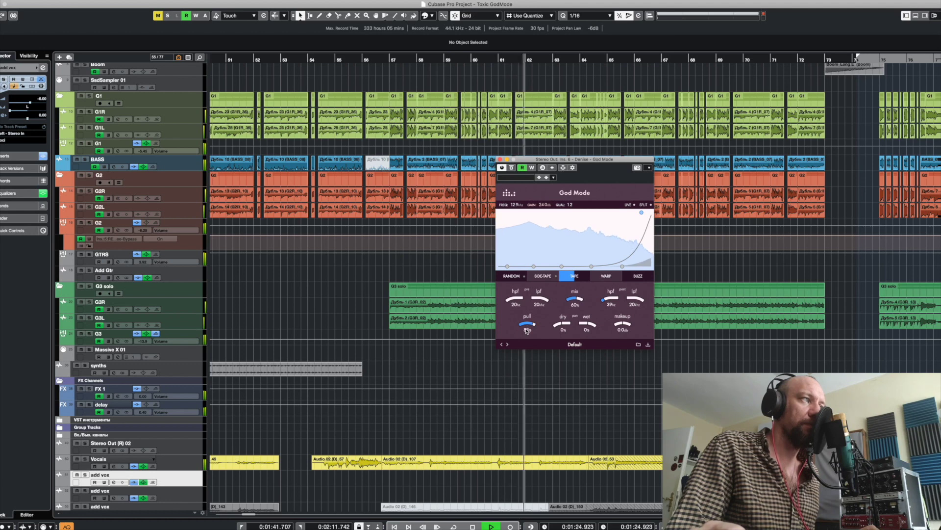
drag(527, 325, 526, 337)
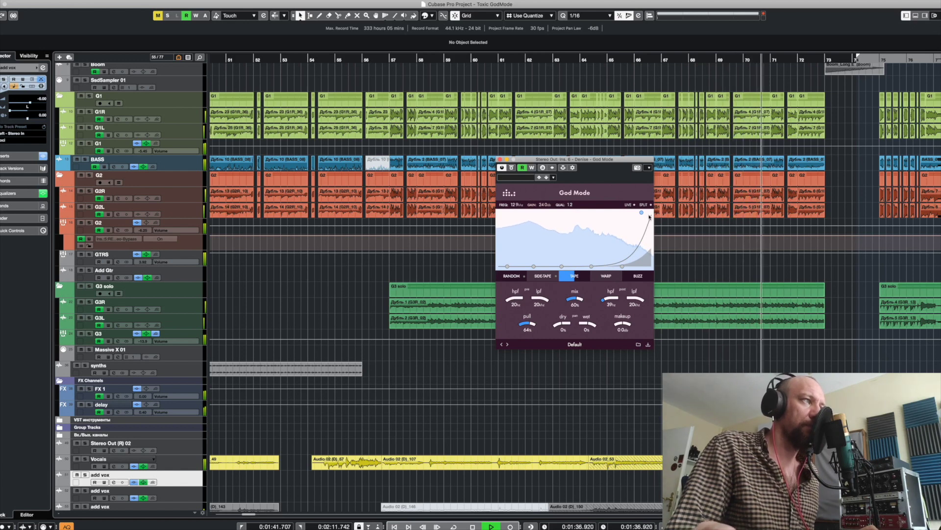
- Widen the highest pull band by setting its quality to 0.6, and readjust the mix while playing from bar 57
drag(571, 205, 578, 206)
key(space)
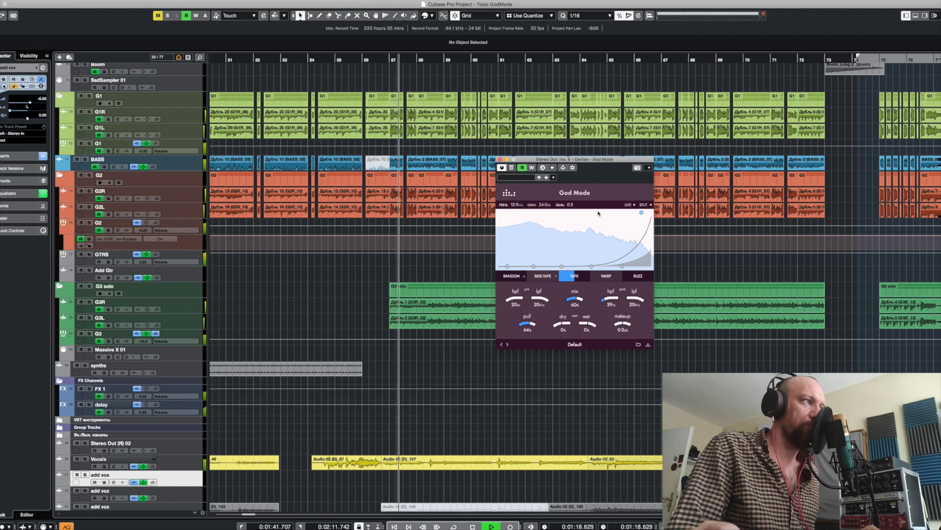
mouse_move(570, 205)
mouse_down()
mouse_move(569, 213)
mouse_move(570, 197)
mouse_up()
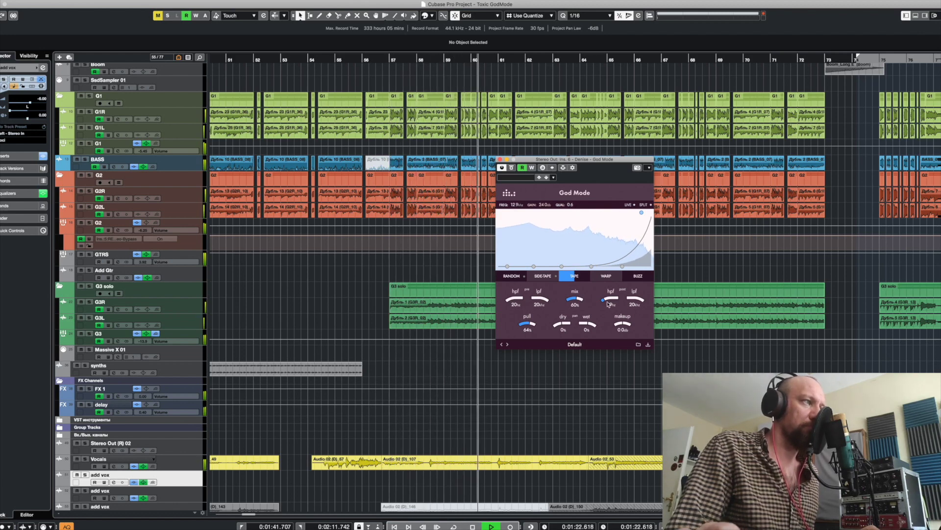
mouse_move(574, 299)
mouse_down()
mouse_move(575, 326)
mouse_move(585, 303)
mouse_up()
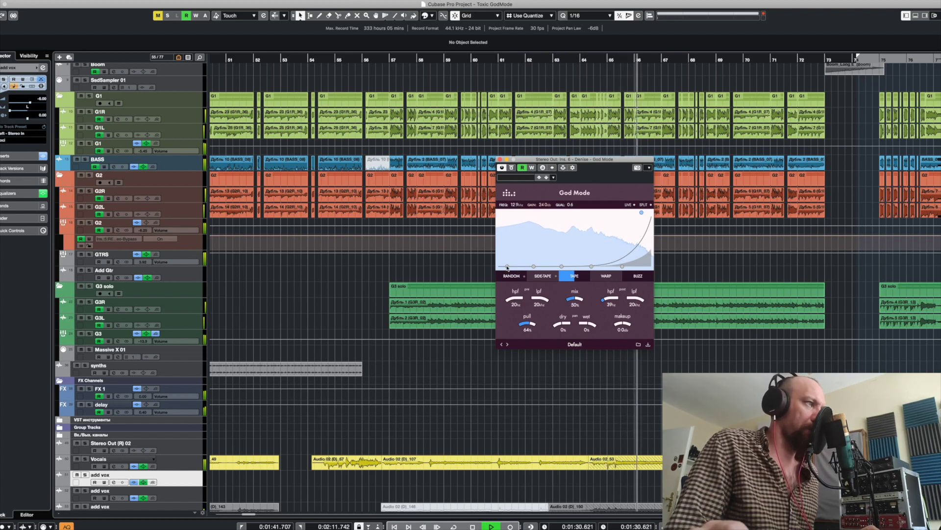
- Shape the lowest pull band to about 85 Hz with 2.9 dB gain, and reduce Tape to about 33%
drag(508, 267, 530, 258)
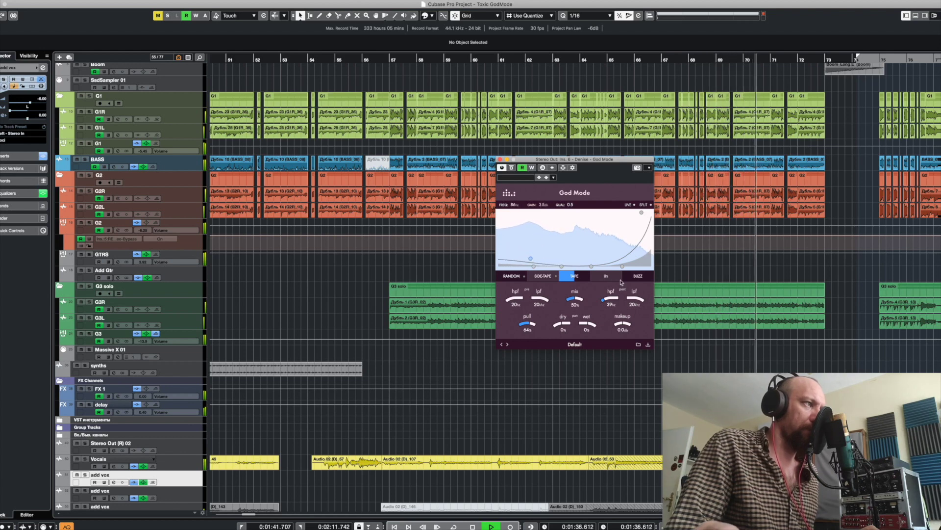
key(space)
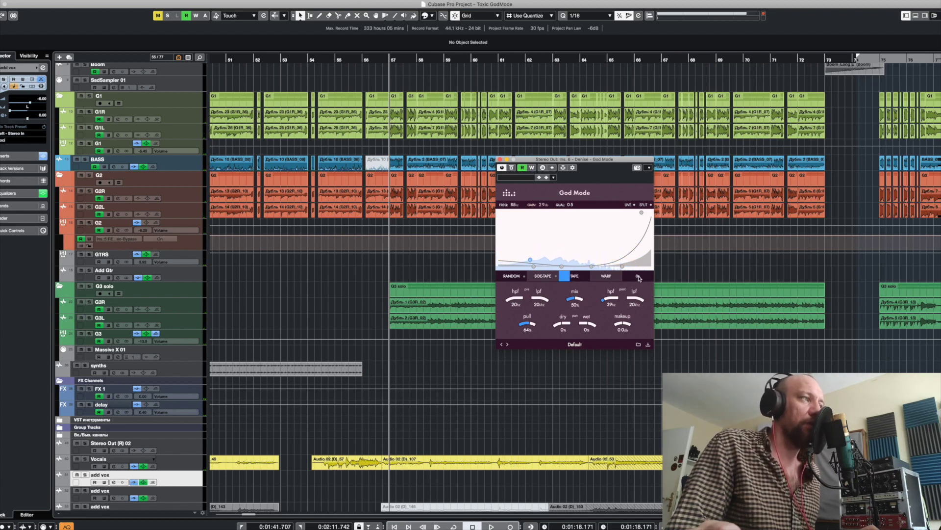
- Add Buzz at about a quarter of its range and lower the pull amount to 55%
drag(640, 280, 642, 272)
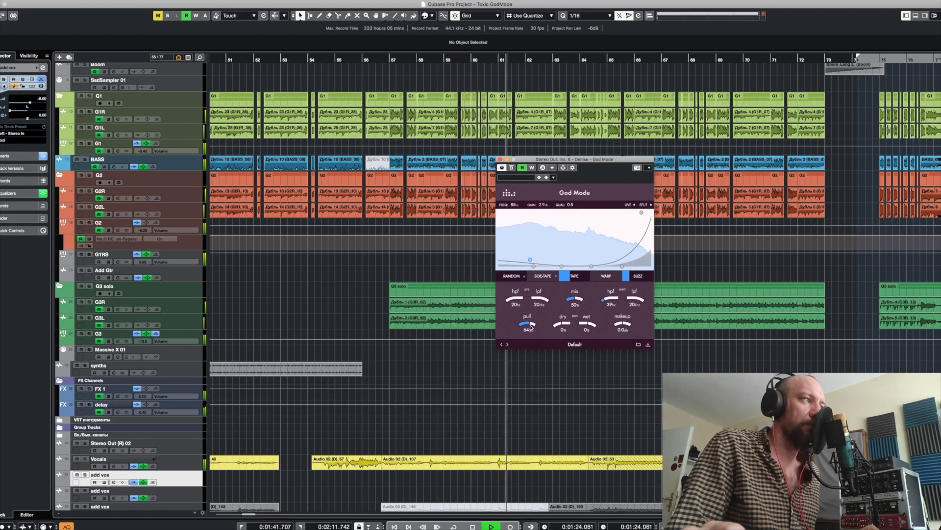
drag(528, 323, 532, 330)
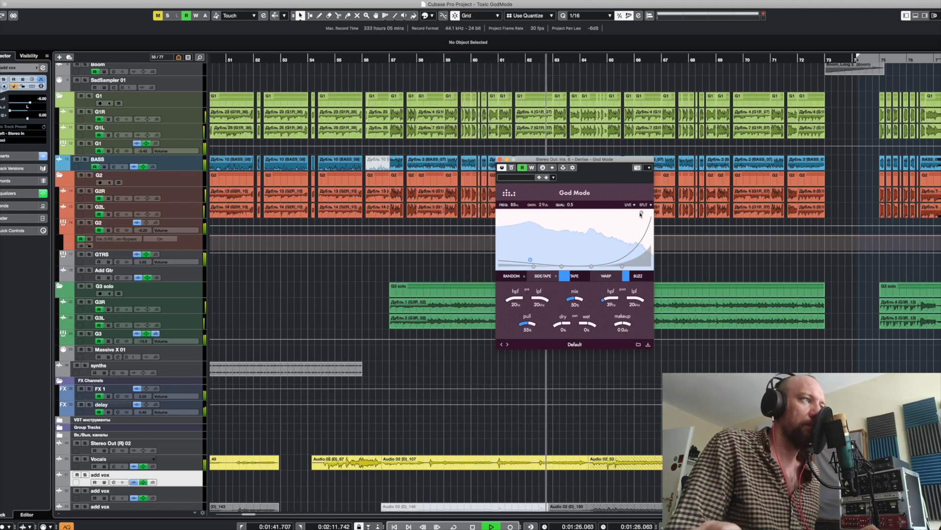
- Move the highest pull band to about 5.6 kHz with 23.2 dB gain, and set the mix to 64%
drag(641, 212, 623, 214)
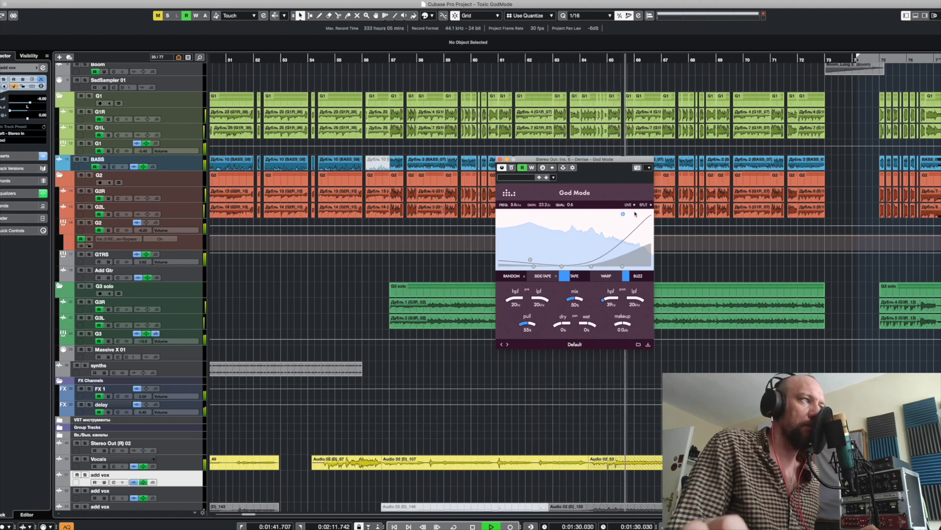
drag(576, 305, 579, 300)
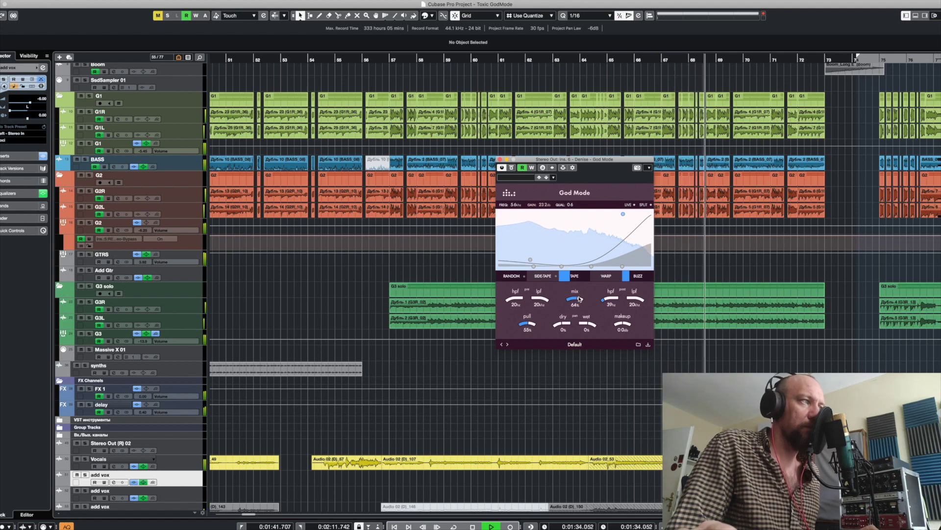
mouse_move(585, 280)
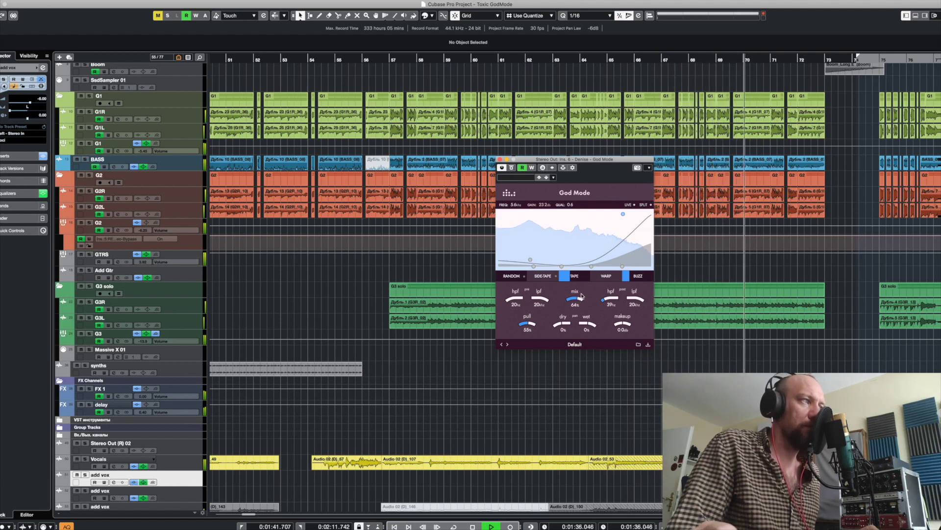
key(space)
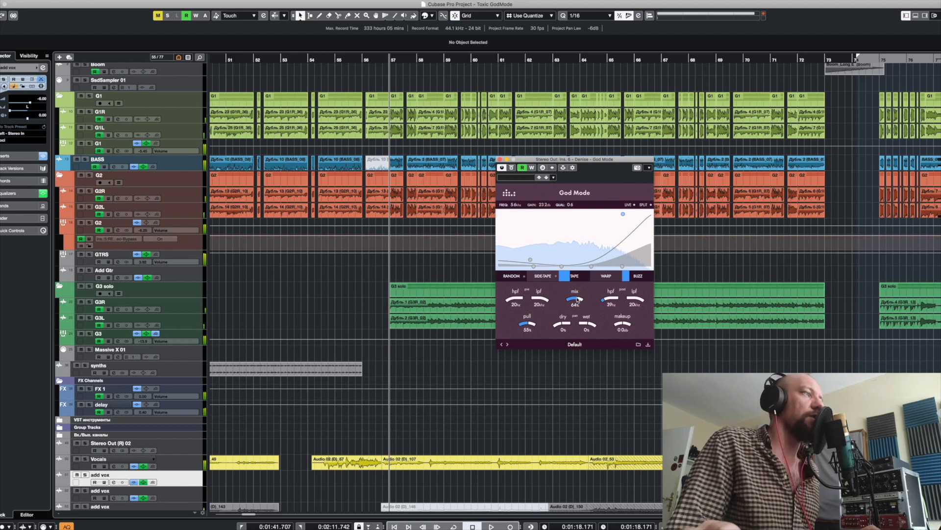
- Sweep the mix from its minimum upward while playing from bar 57, settling on 44%
drag(578, 299, 576, 312)
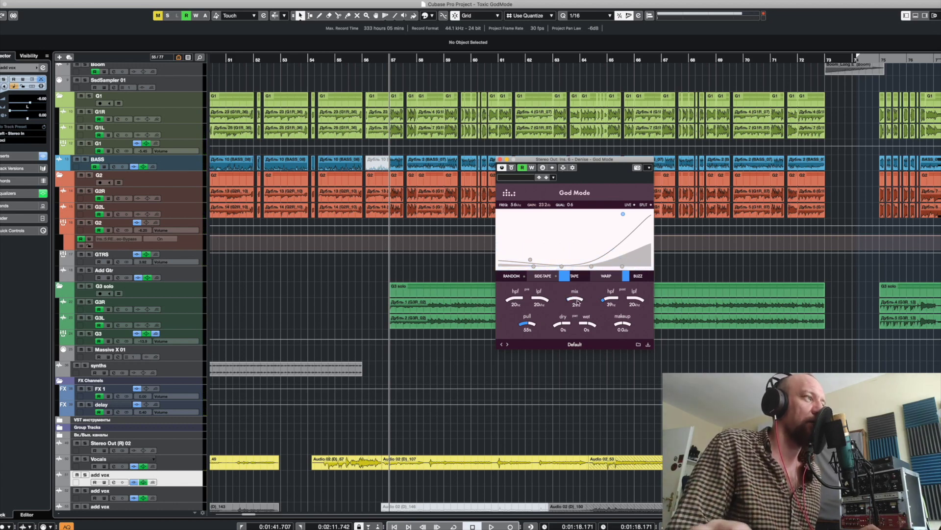
mouse_move(578, 305)
mouse_down()
mouse_move(590, 268)
mouse_move(590, 294)
mouse_up()
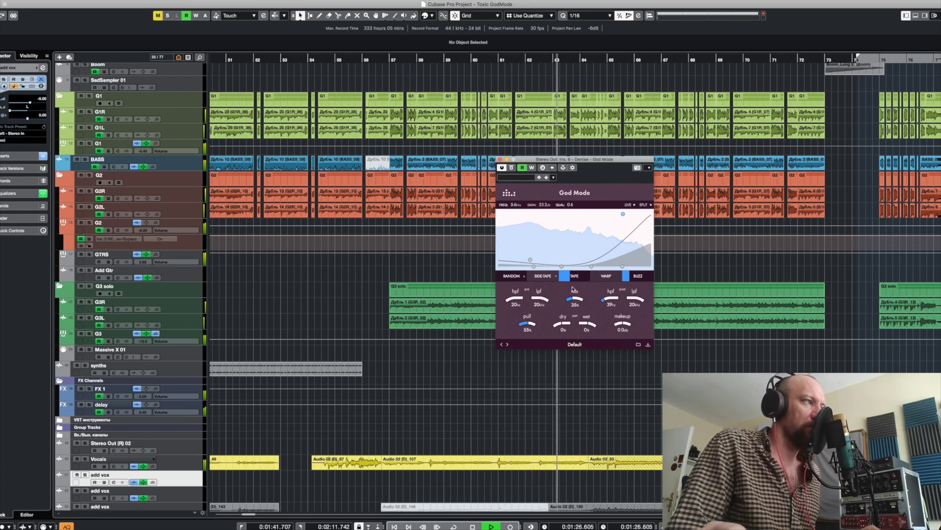
drag(575, 300, 574, 315)
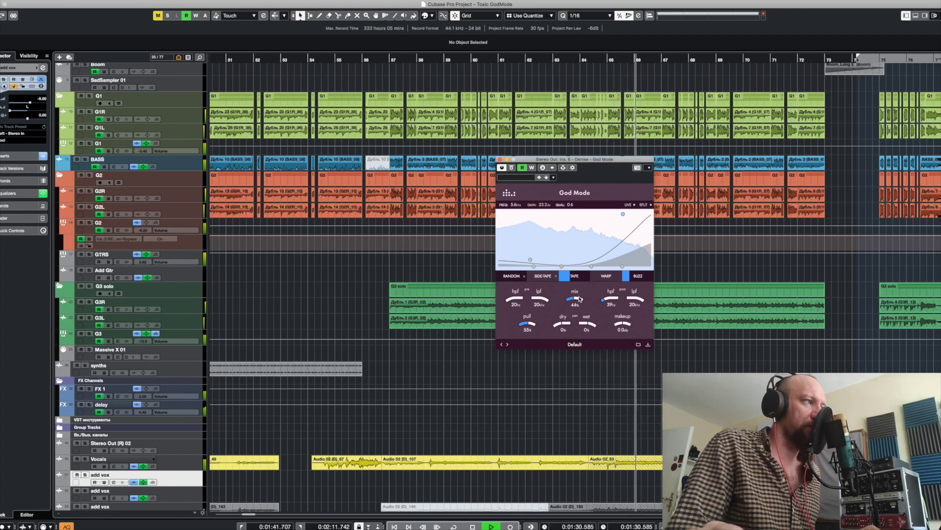
drag(573, 313, 580, 298)
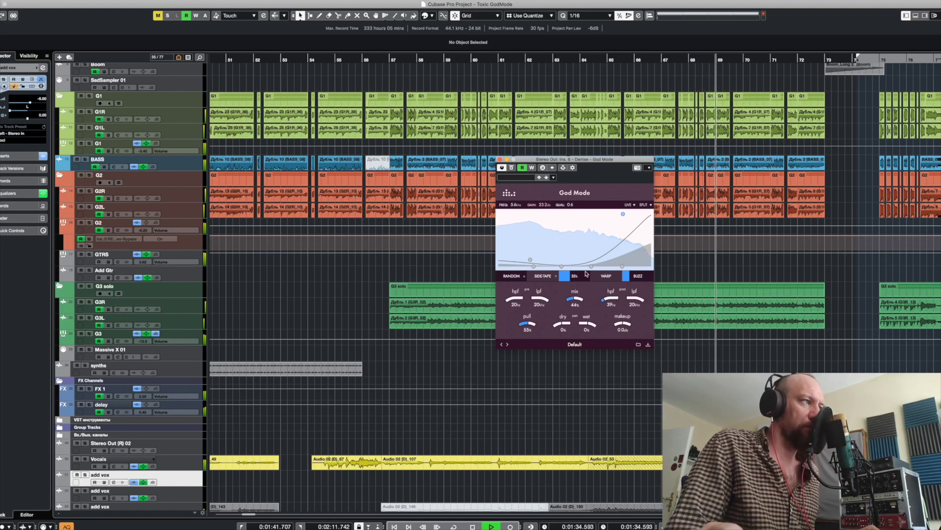
- Shape the fourth pull band to about 8.8 kHz with about 7.6 dB gain, and raise the mix to 60%
drag(592, 266, 635, 249)
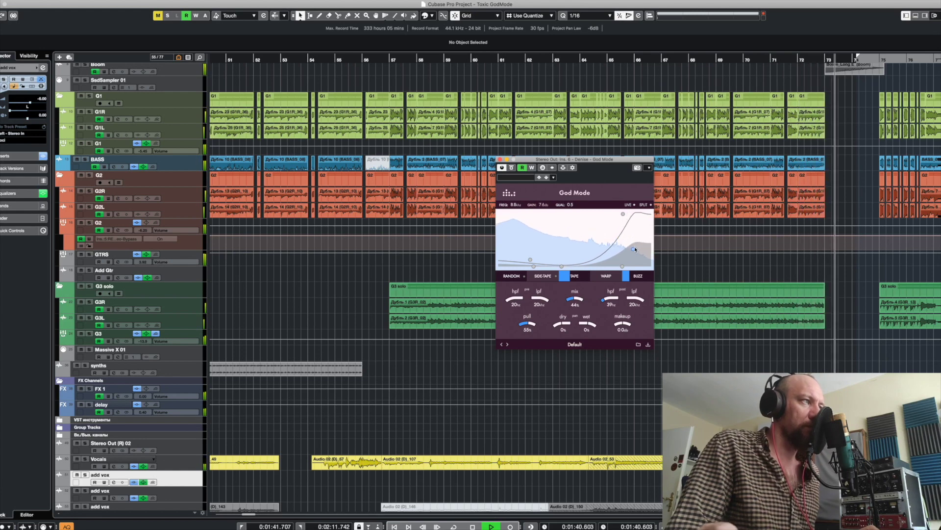
key(space)
key(space)
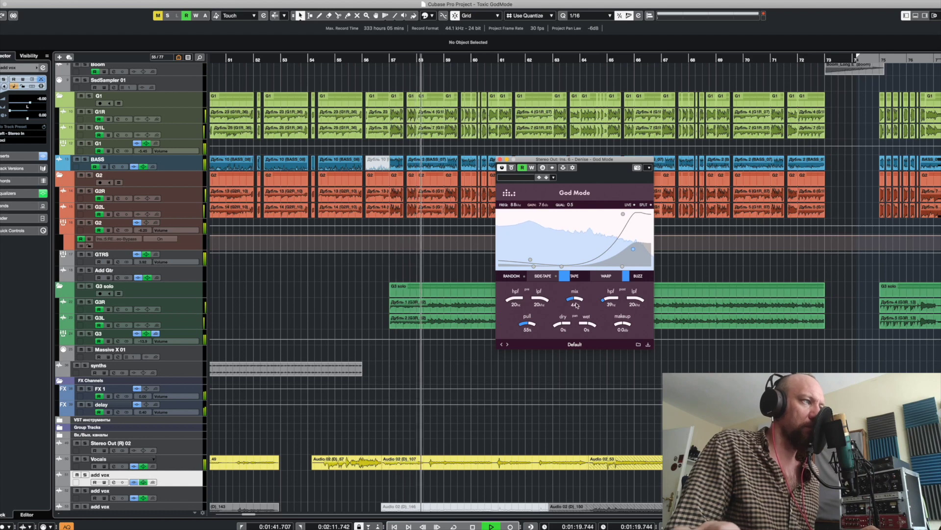
mouse_move(575, 300)
mouse_down()
mouse_move(576, 309)
mouse_move(582, 297)
mouse_up()
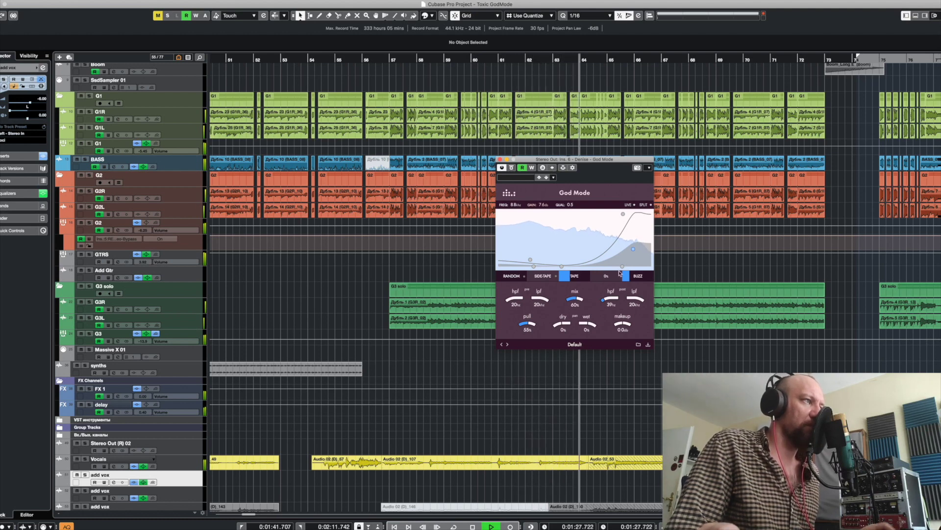
key(space)
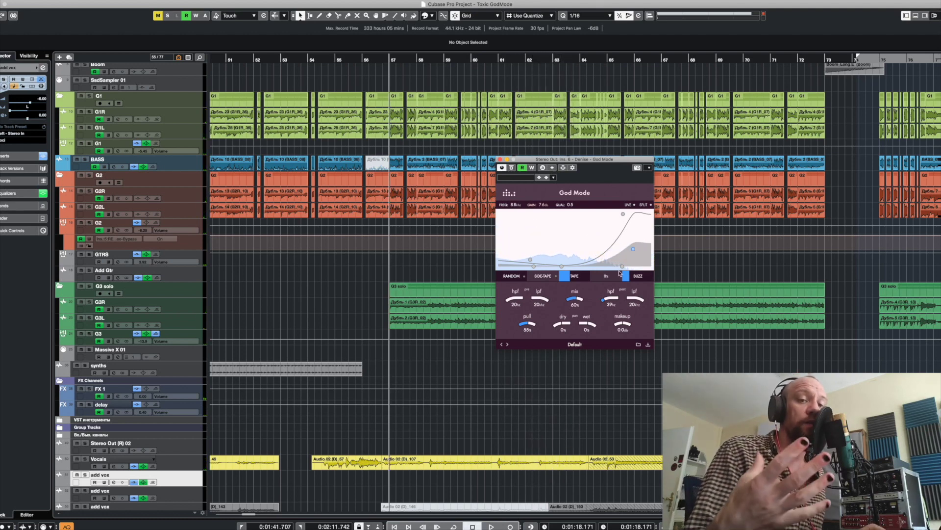